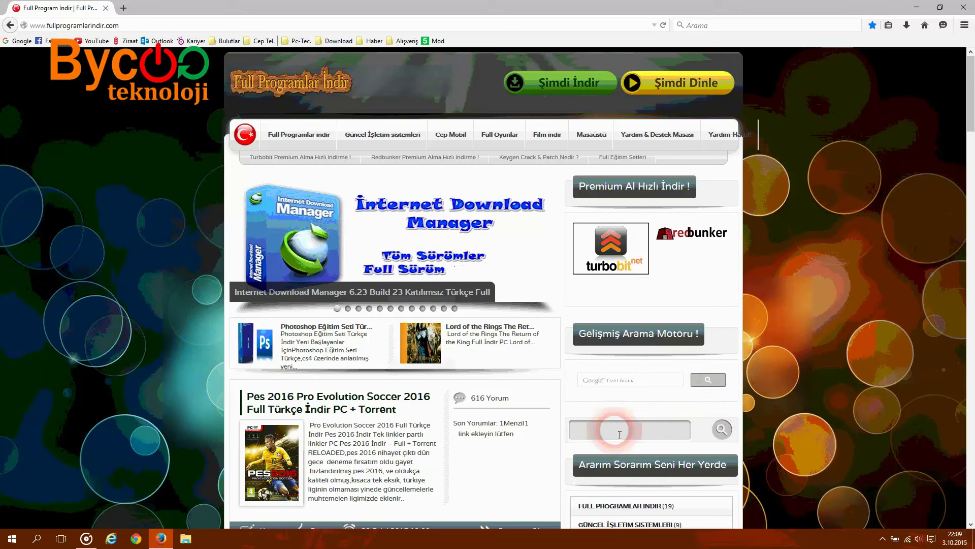
Search the Full Programlar İndir site for RescuePRO Deluxe and open the SanDisk RescuePro Deluxe File Recovery page
click(619, 434)
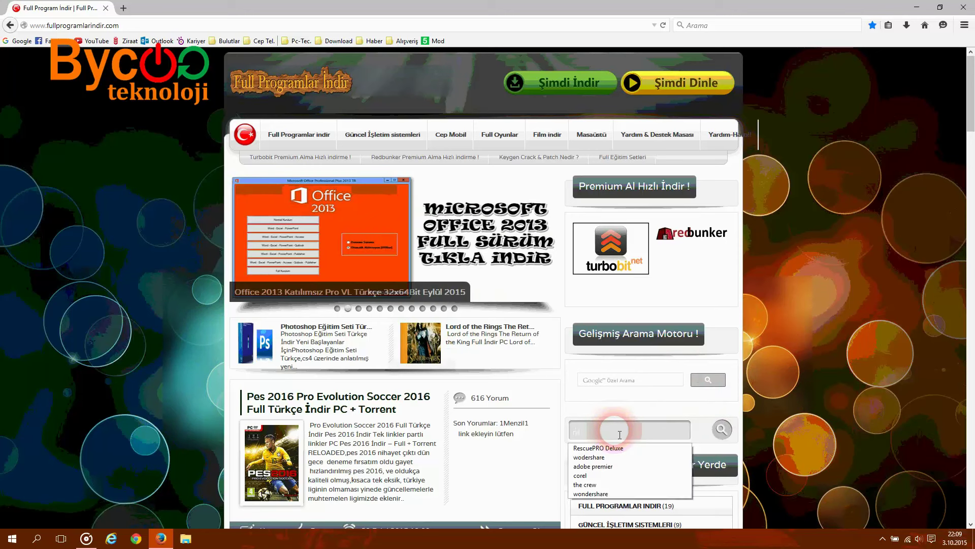
key(Down)
key(Return)
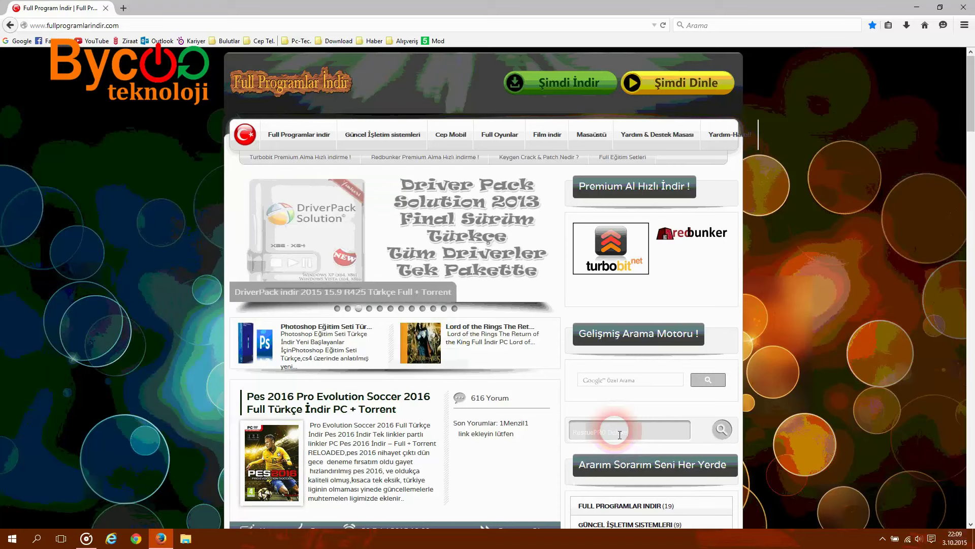
click(722, 429)
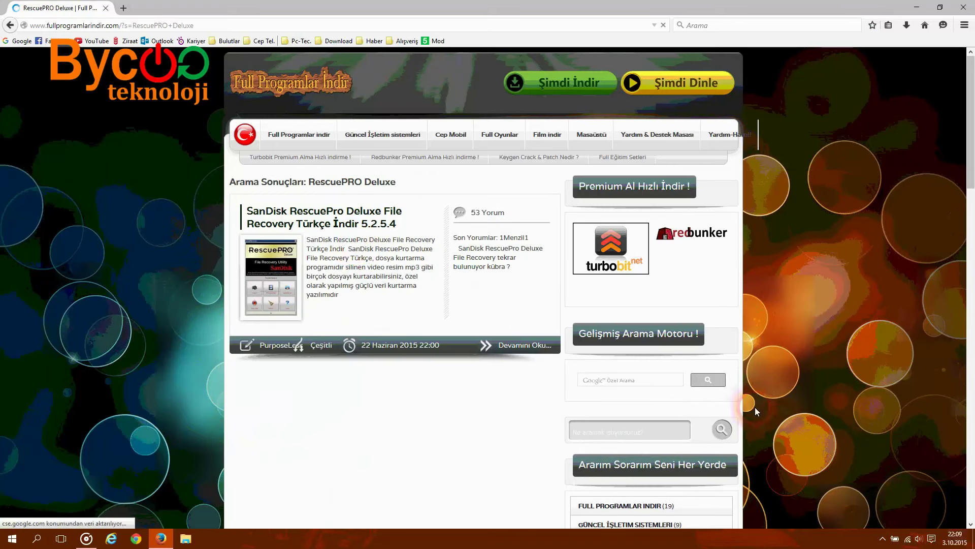
click(408, 259)
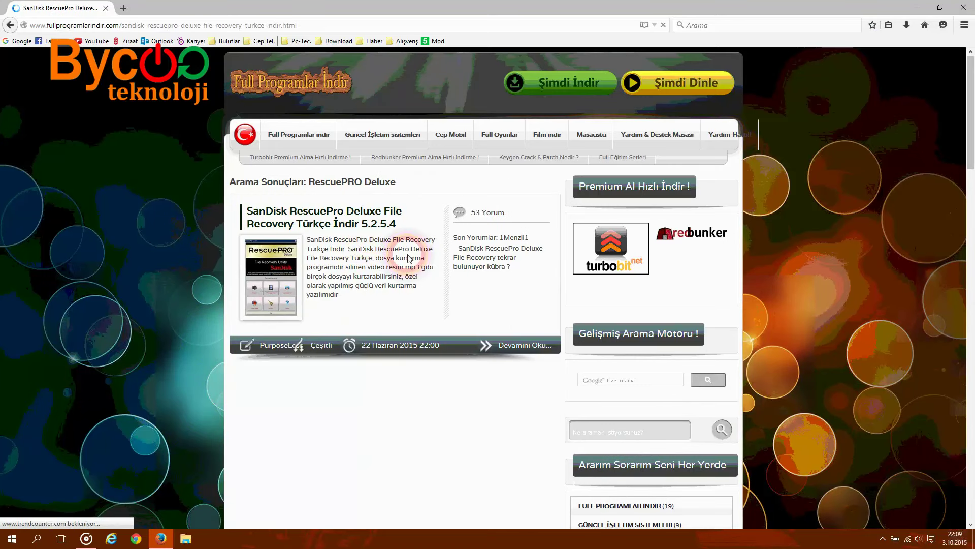
Try to download RescuePRO5.2.5.4_sofnet.rar through the page's alternative SanDisk RescuePro Deluxe link
scroll(409, 264, down, 15)
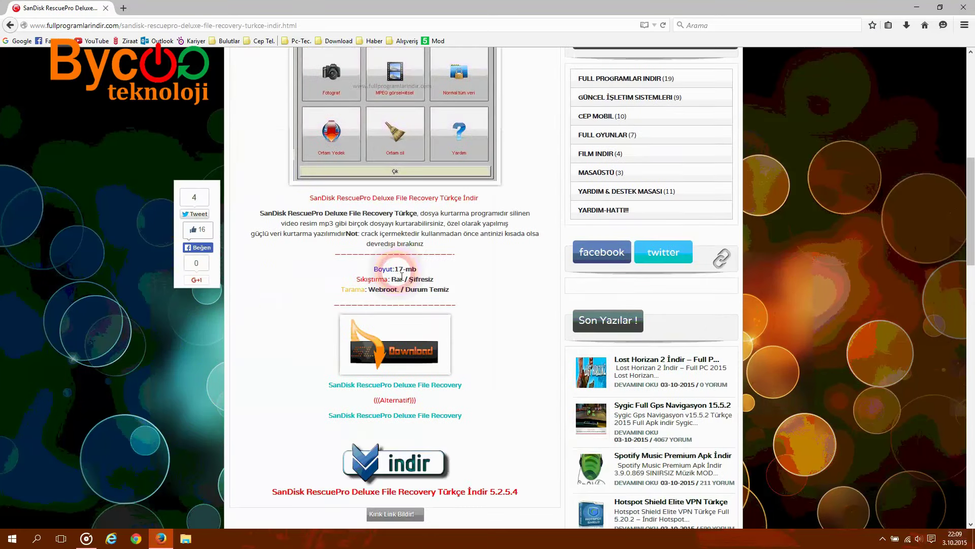
scroll(406, 269, down, 1)
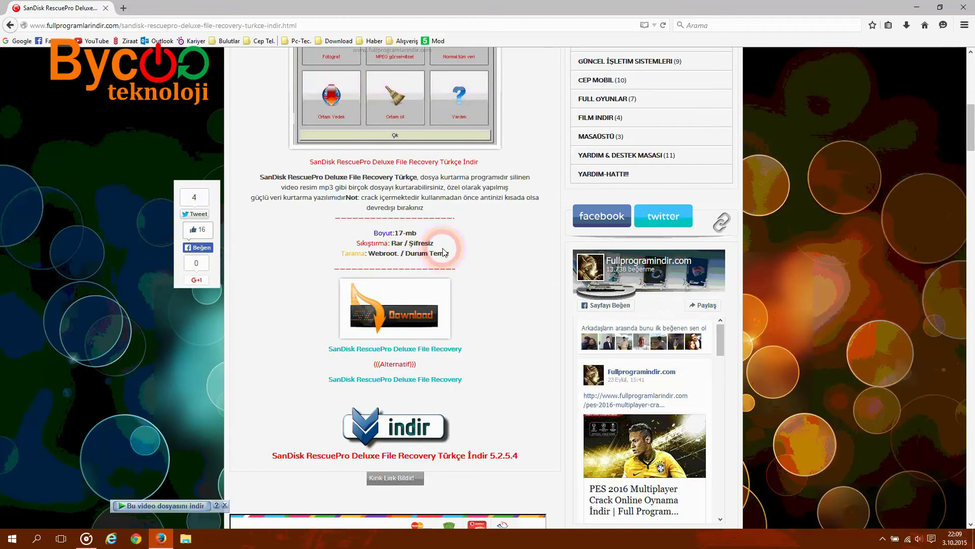
click(432, 376)
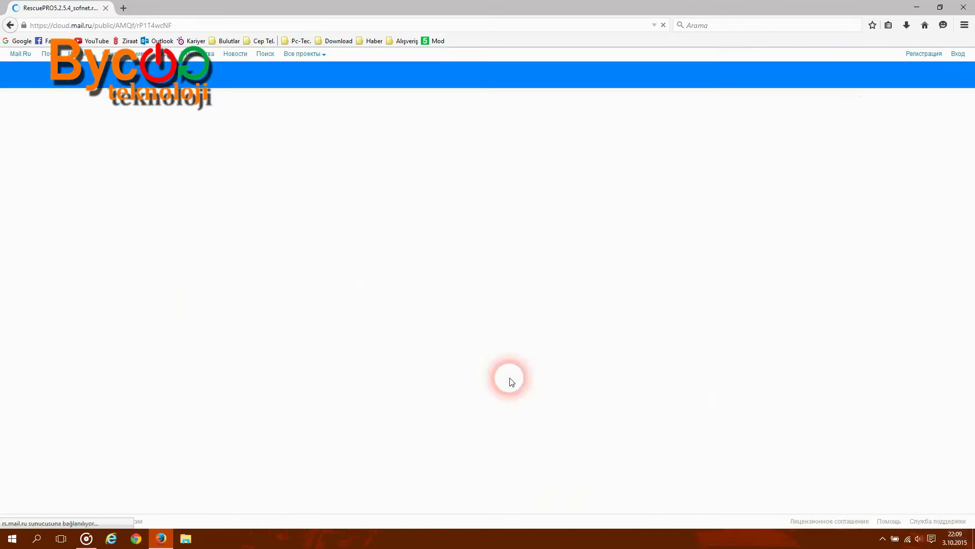
click(137, 108)
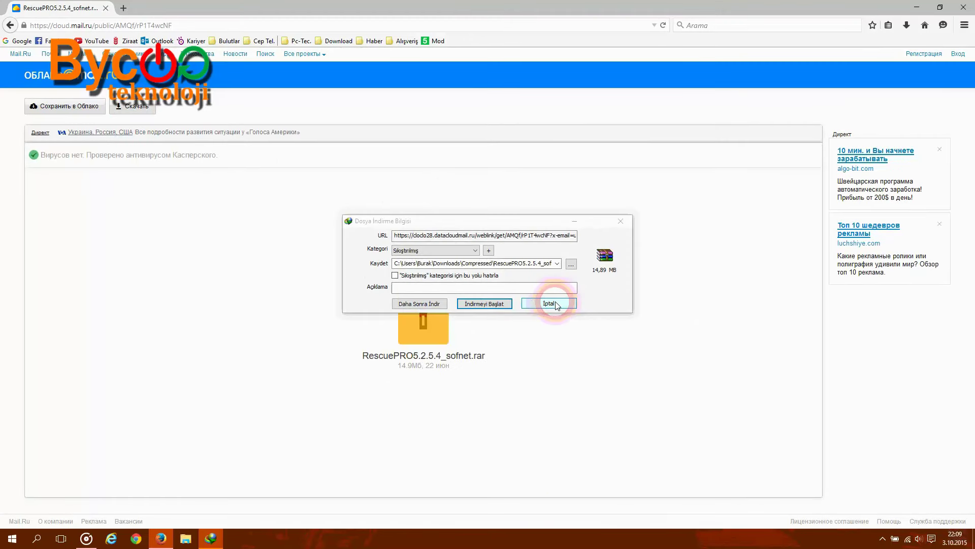
click(556, 304)
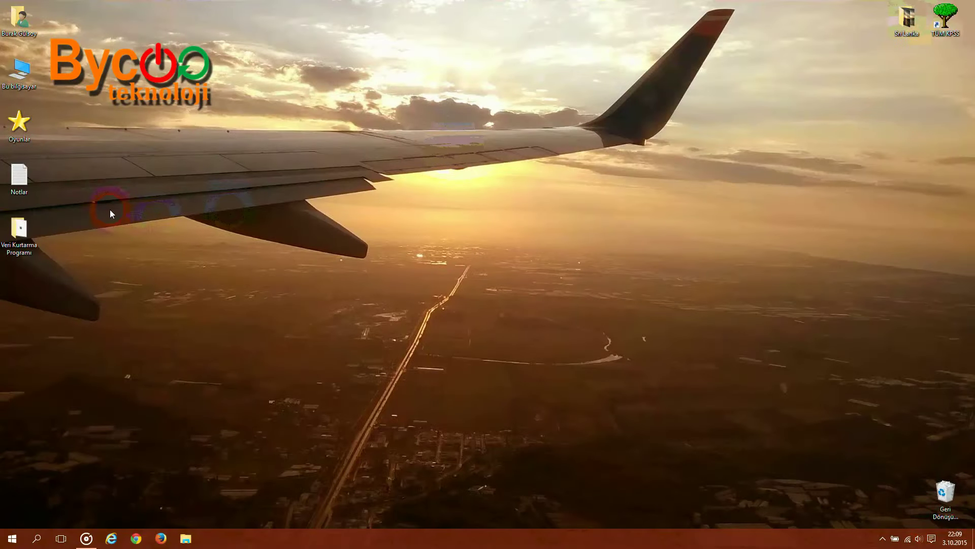
Start the RPRO_5.2.4.5_WIN_DLX installer from the RPDLXWIN folder inside Veri Kurtarma Programı
double_click(19, 232)
drag(478, 181, 401, 123)
double_click(327, 186)
click(343, 183)
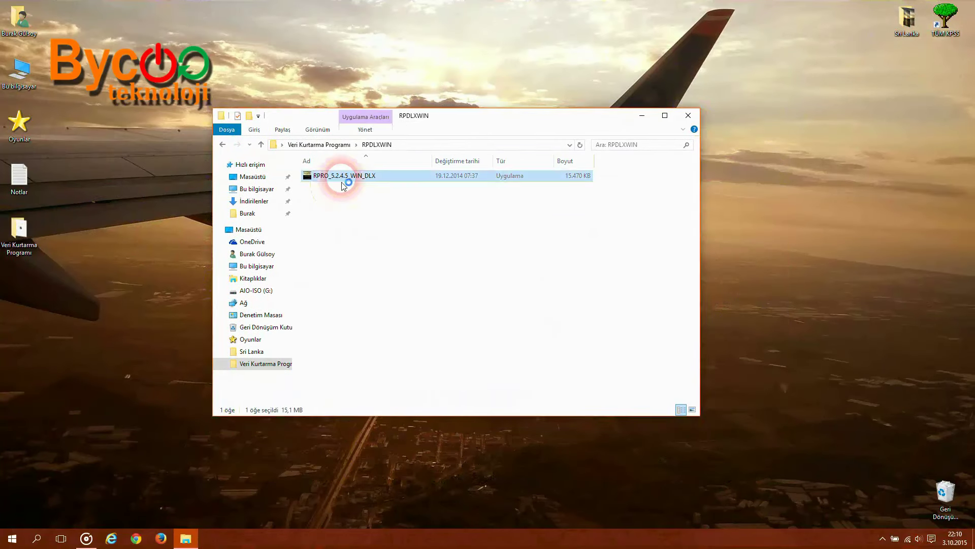
click(499, 290)
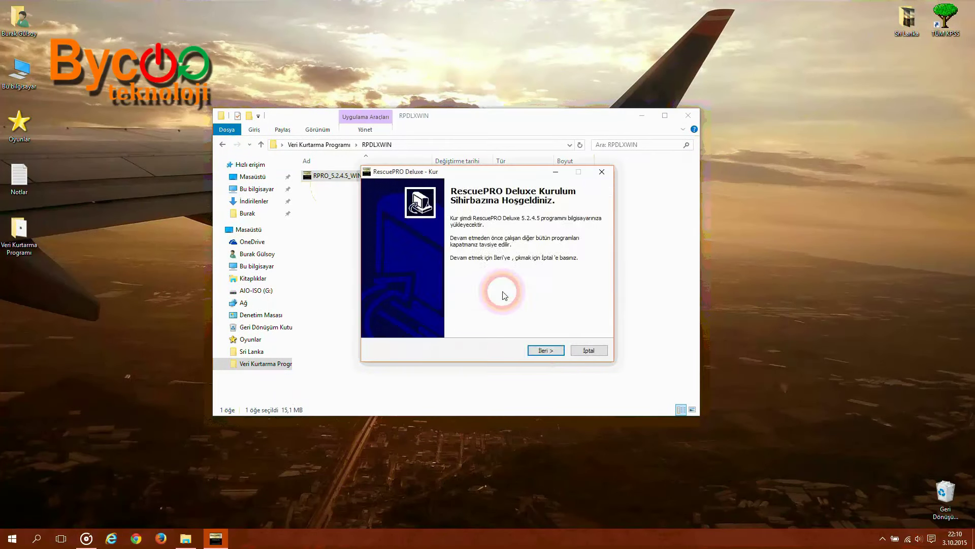
Accept the licence and install RescuePRO Deluxe in C:\Program Files (x86)\RescuePRO Deluxe, finishing the setup without launching the program
click(545, 350)
click(458, 321)
click(548, 350)
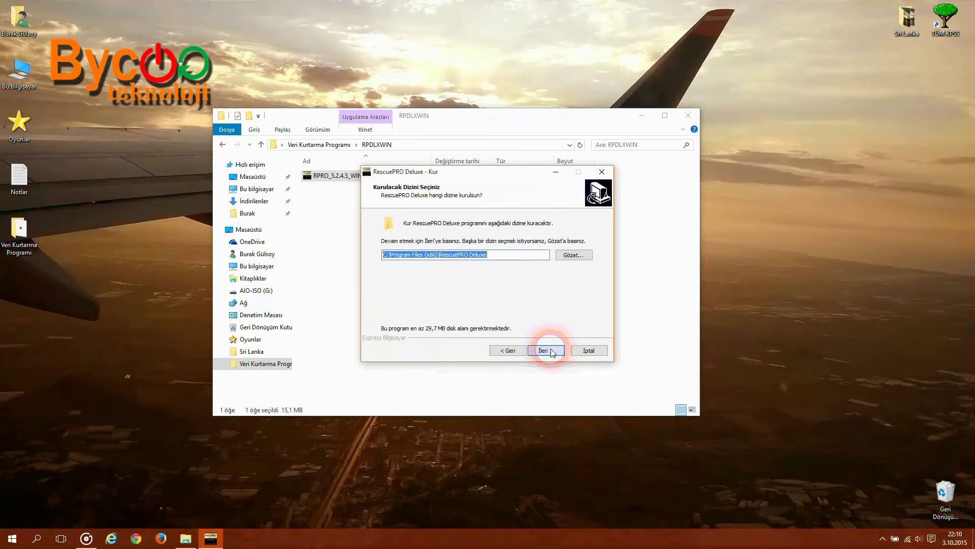
click(552, 350)
click(552, 351)
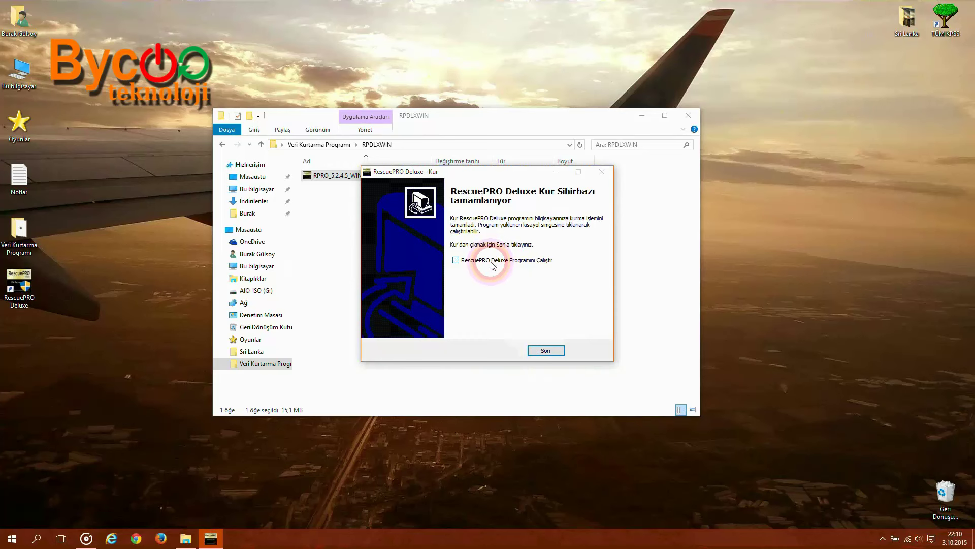
click(545, 350)
Run the Keygen application from the Keygen folder inside Veri Kurtarma Programı and move its window aside
click(222, 144)
click(309, 189)
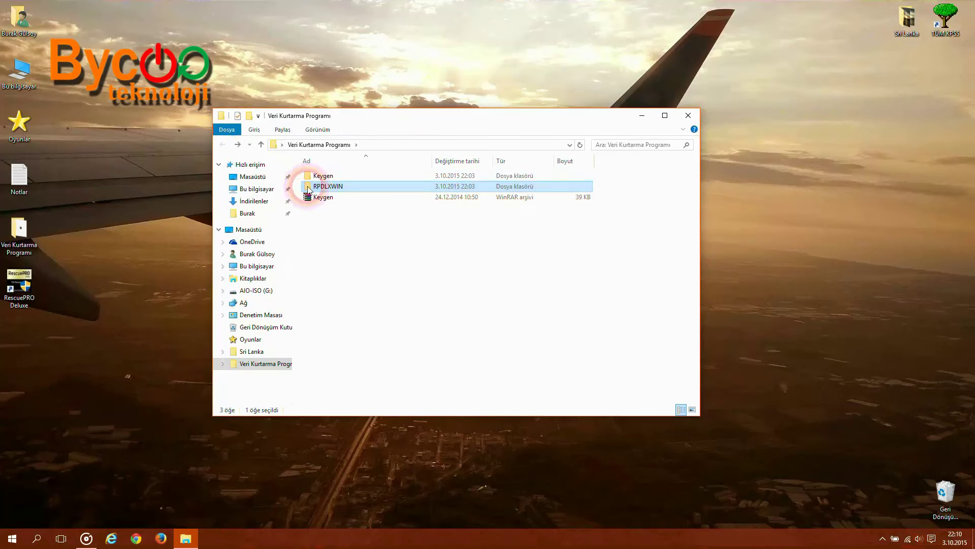
double_click(315, 175)
double_click(335, 186)
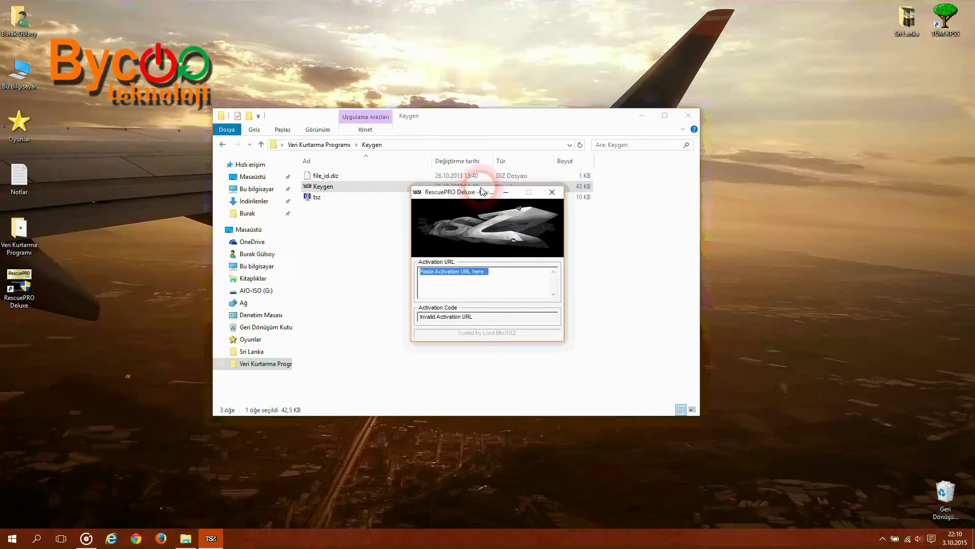
drag(483, 191, 162, 80)
Launch RescuePRO Deluxe from the desktop, close the Keygen folder window and reposition the program window
click(19, 285)
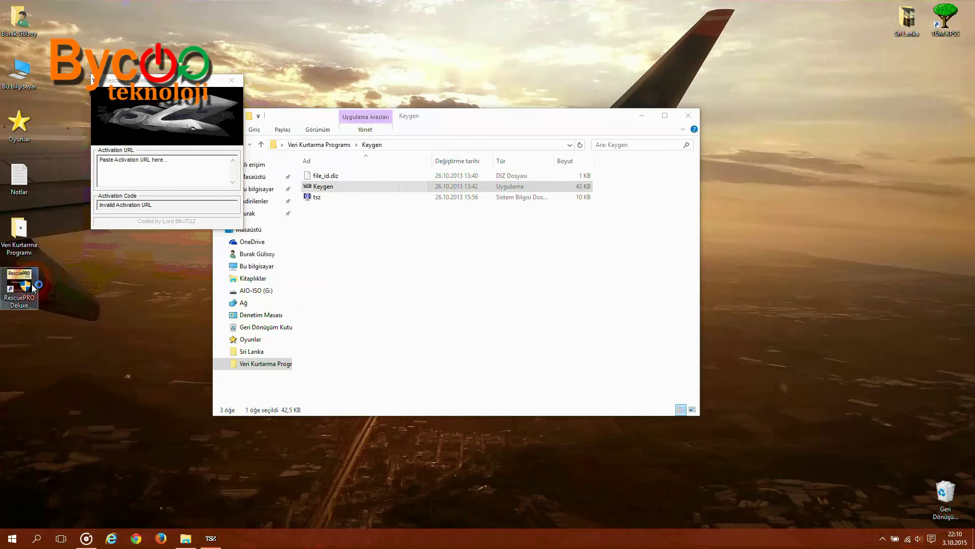
click(688, 122)
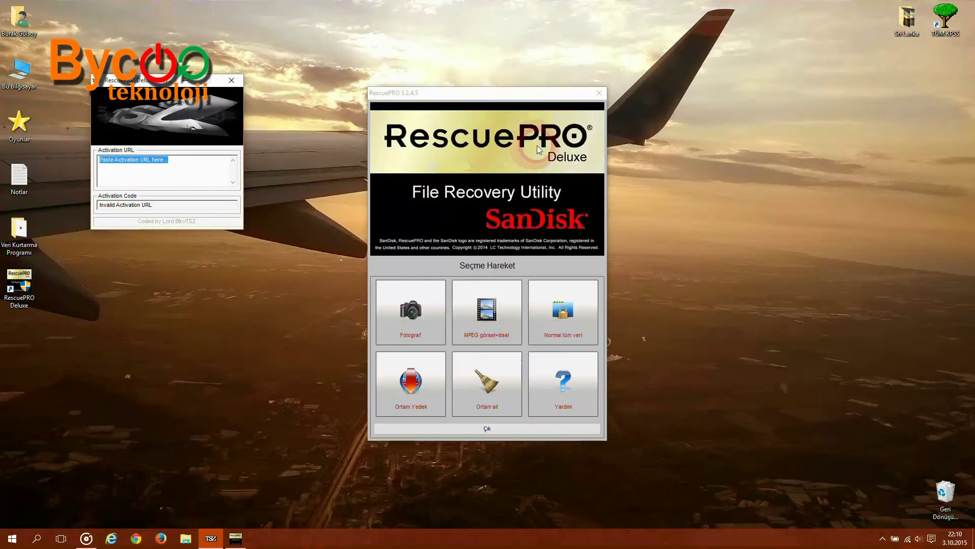
drag(494, 93, 486, 63)
Close the Keygen application without entering an activation URL and reposition the RescuePRO window
click(203, 168)
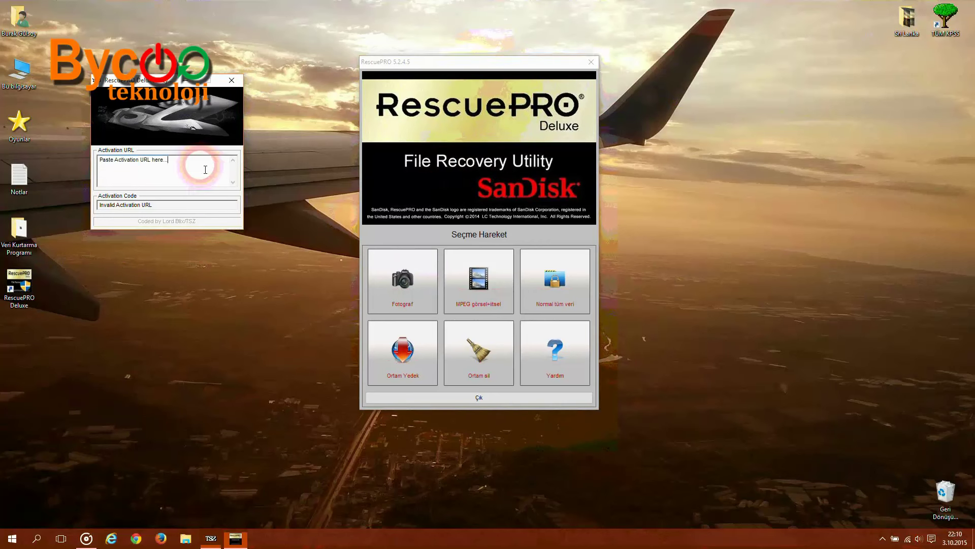
click(496, 236)
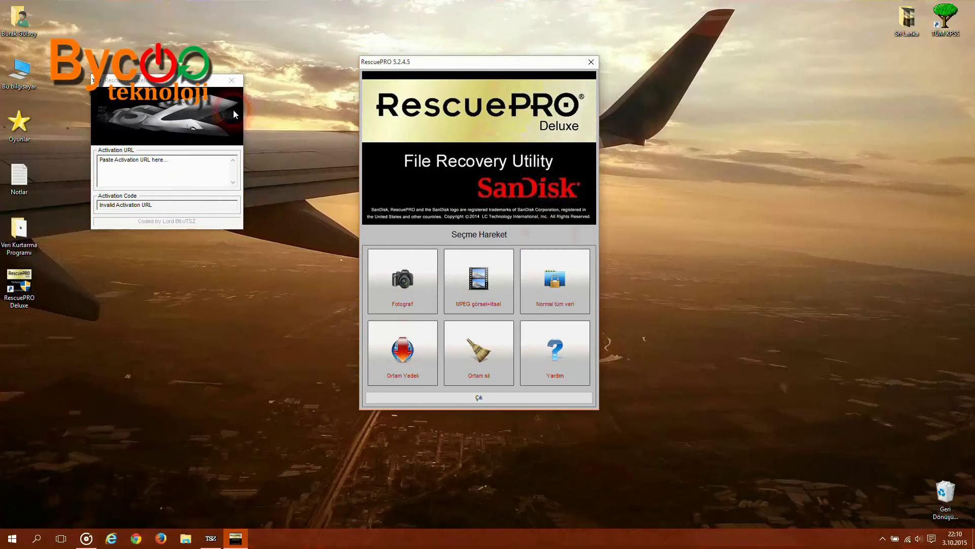
click(232, 80)
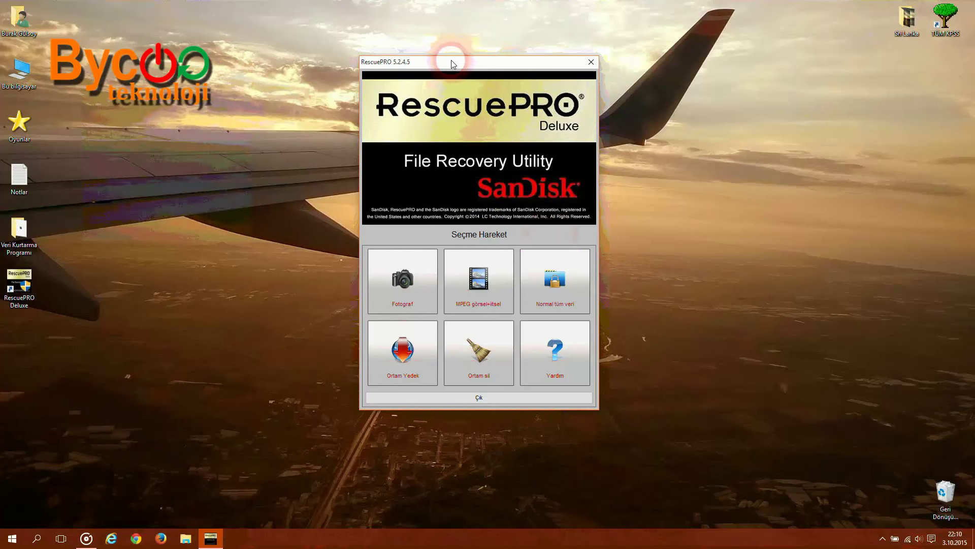
drag(451, 60, 451, 73)
click(594, 216)
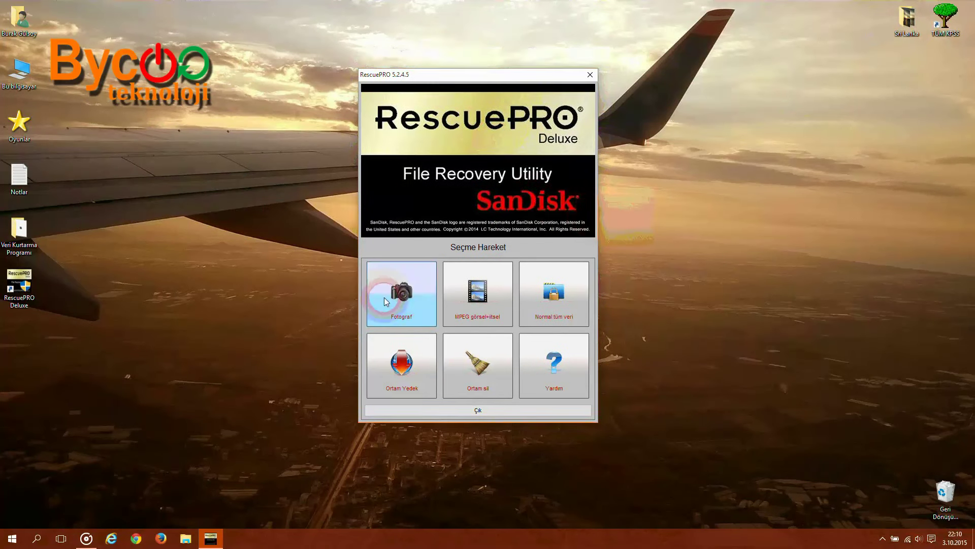
Open the AIO-ISO (G:) drive from Bu bilgisayar and reposition its window
double_click(19, 71)
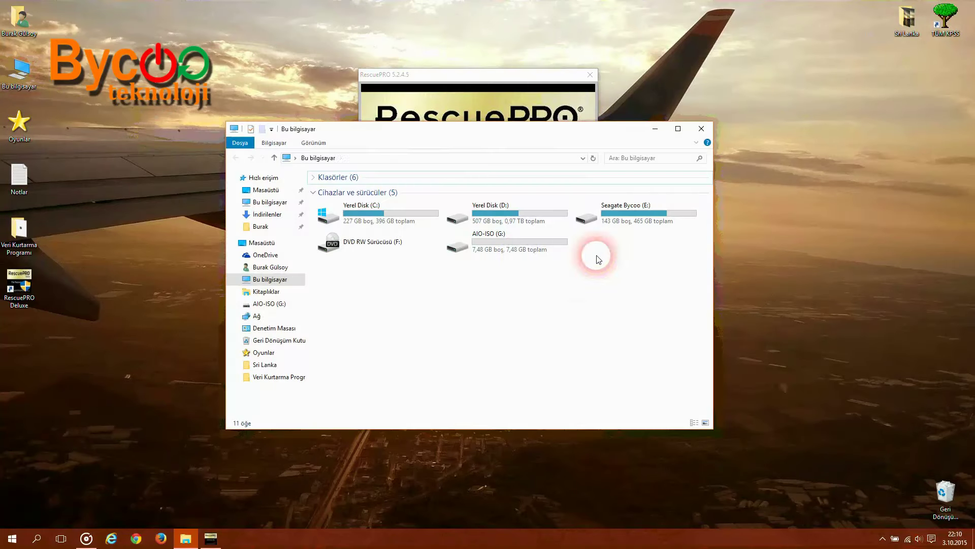
double_click(522, 244)
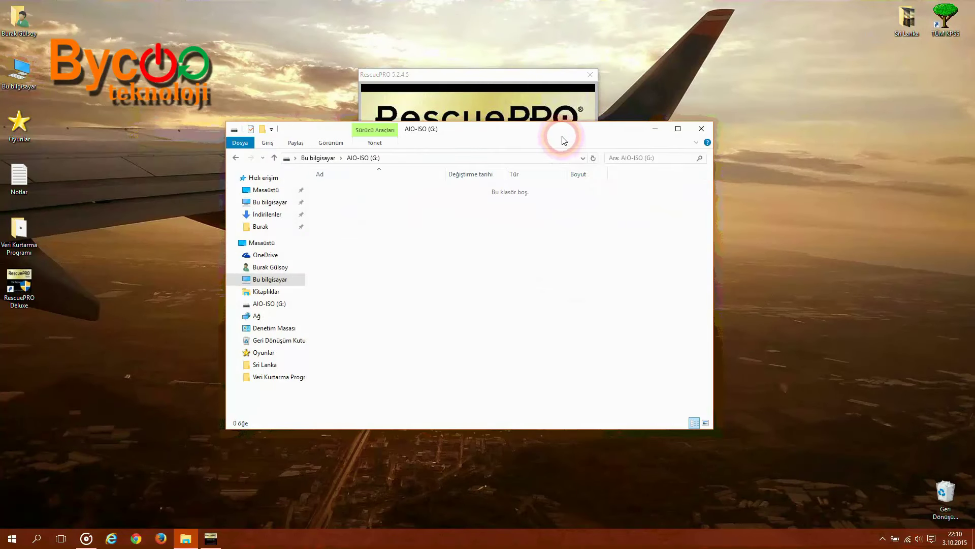
drag(558, 131, 500, 105)
Copy the photos IMG_2930 to IMG_2933 from the Sri Lanka folder to the AIO-ISO (G:) drive
double_click(907, 19)
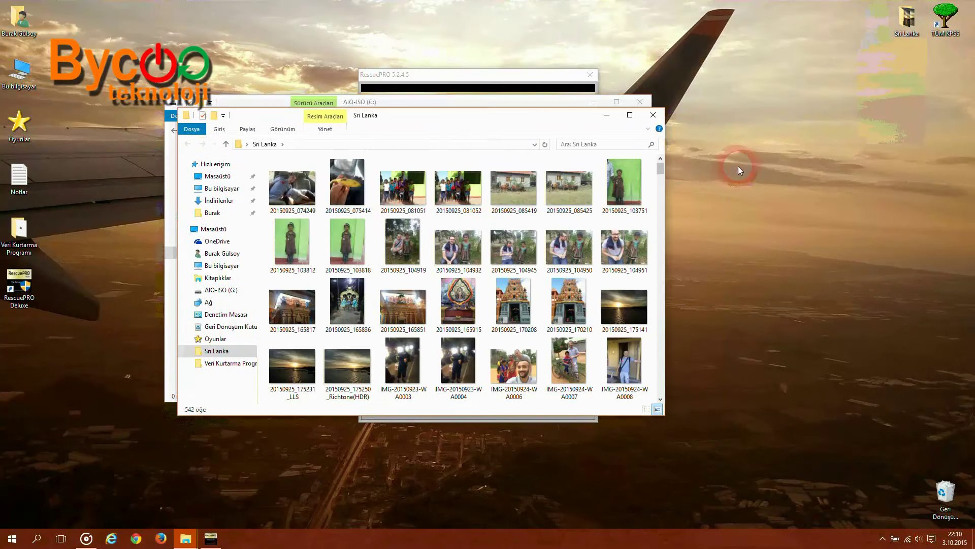
drag(503, 401, 610, 386)
click(654, 115)
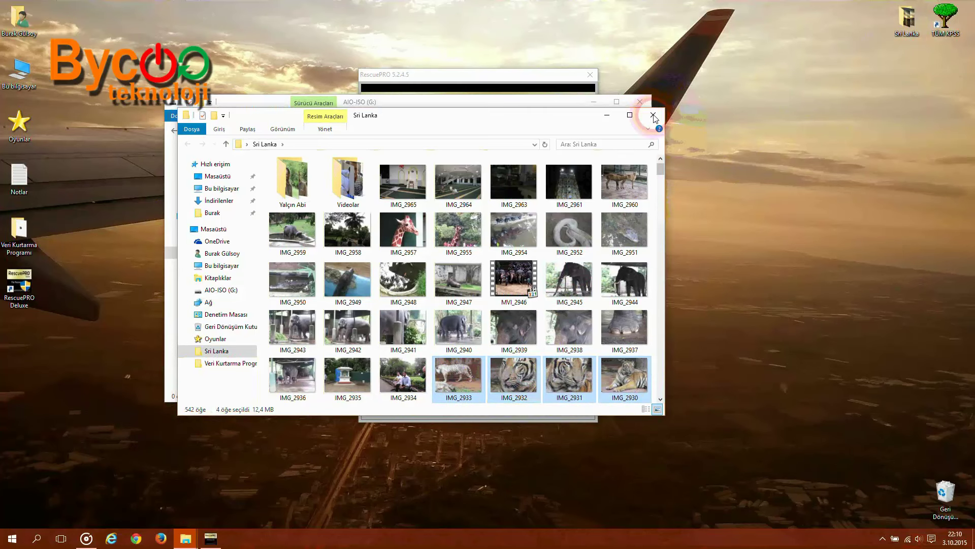
click(482, 239)
key(ctrl+v)
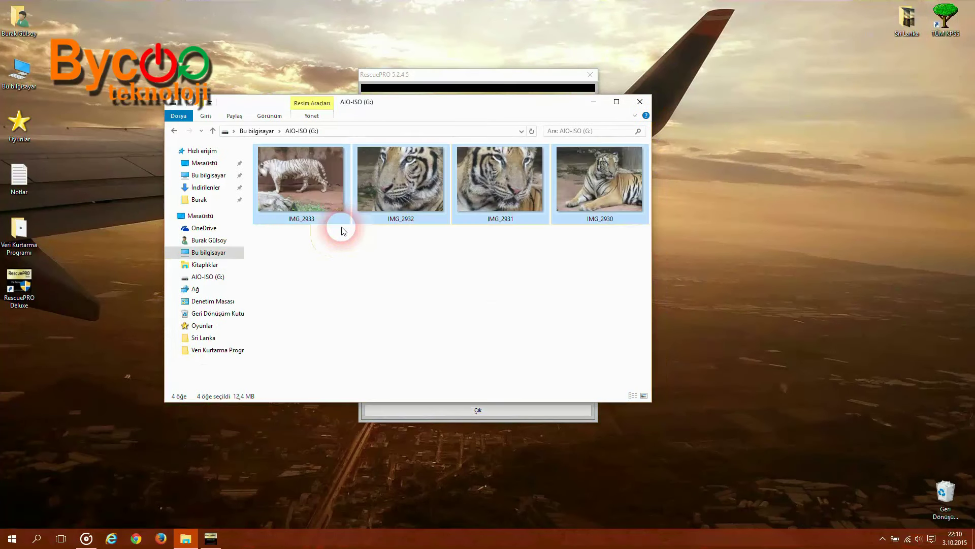
Quick-format the AIO-ISO (G:) drive as FAT32 with the default allocation size, check its contents and close the window
click(175, 131)
right_click(436, 220)
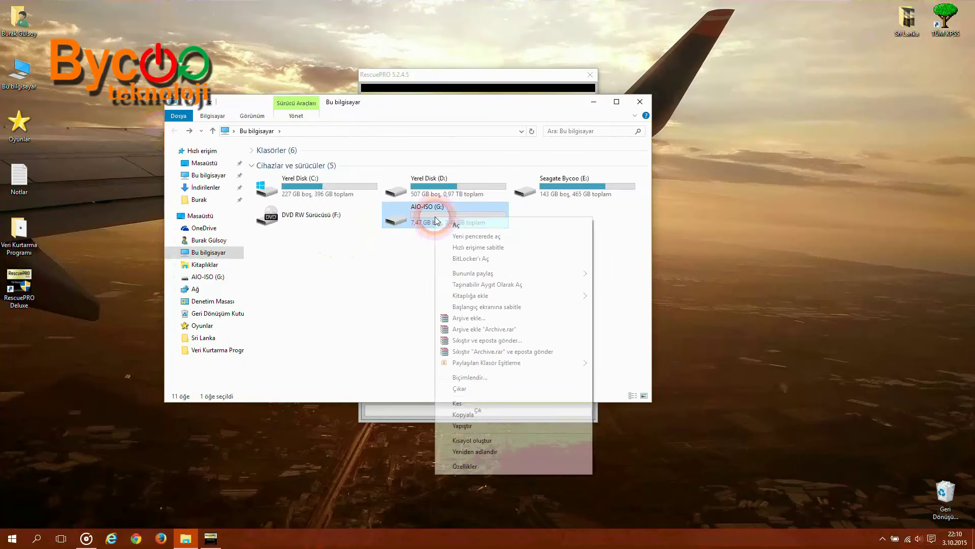
click(495, 377)
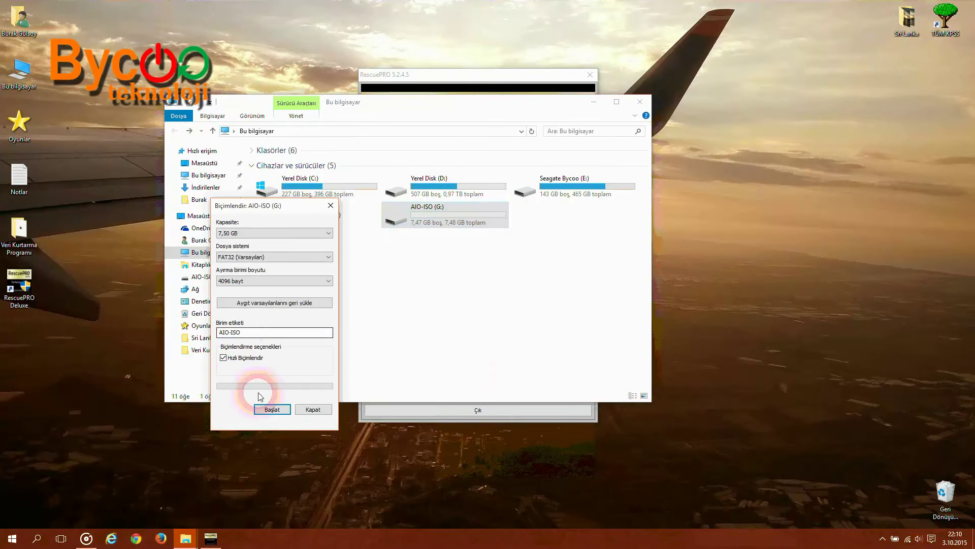
click(274, 303)
click(272, 409)
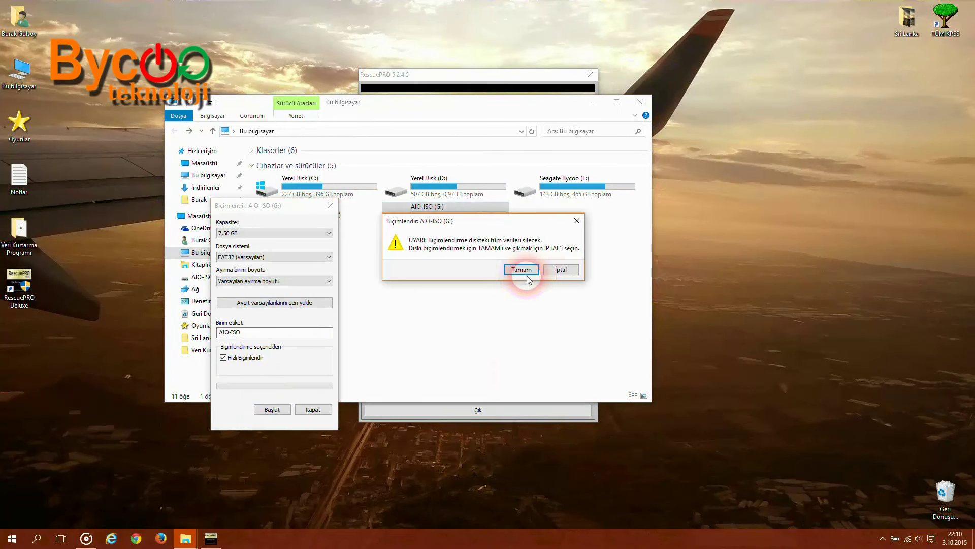
click(526, 274)
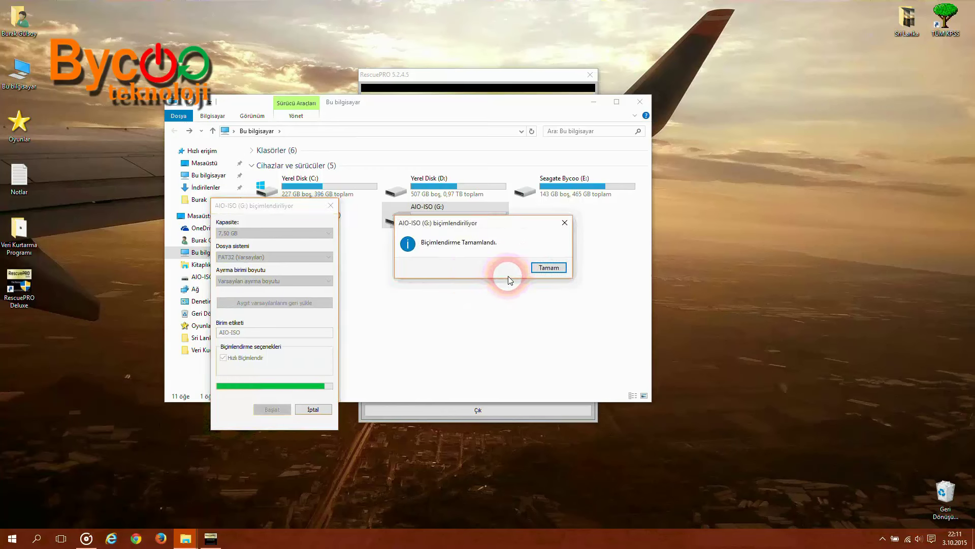
click(542, 266)
click(331, 205)
double_click(444, 215)
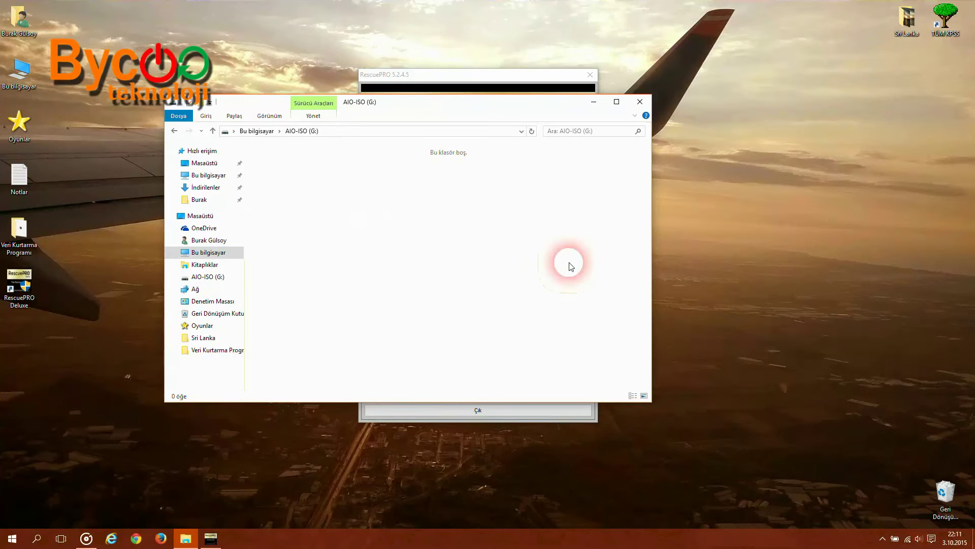
click(640, 102)
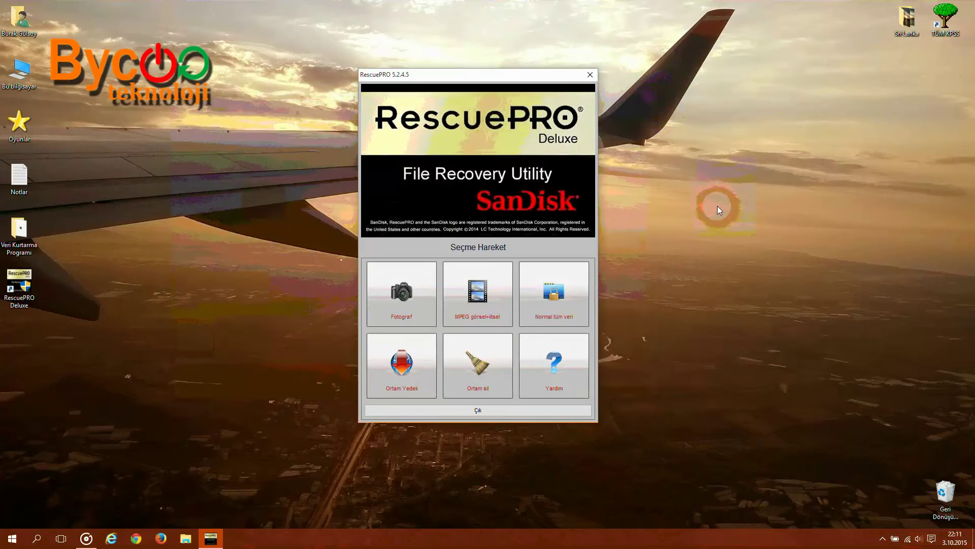
Choose recovery of all normal data (Normal tüm veri) in RescuePRO and select the 8 GB Sandisk USB DISK as the device
drag(463, 74, 467, 49)
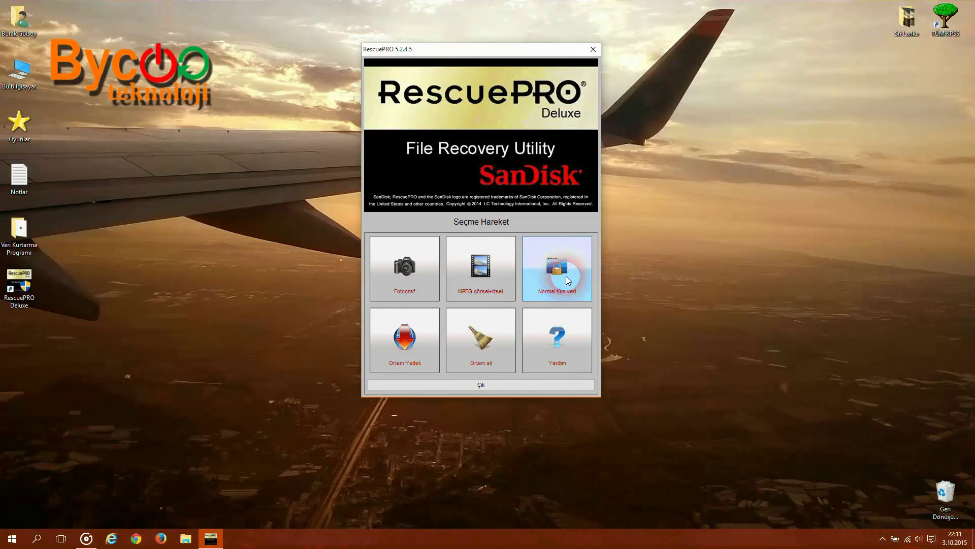
click(563, 279)
click(415, 281)
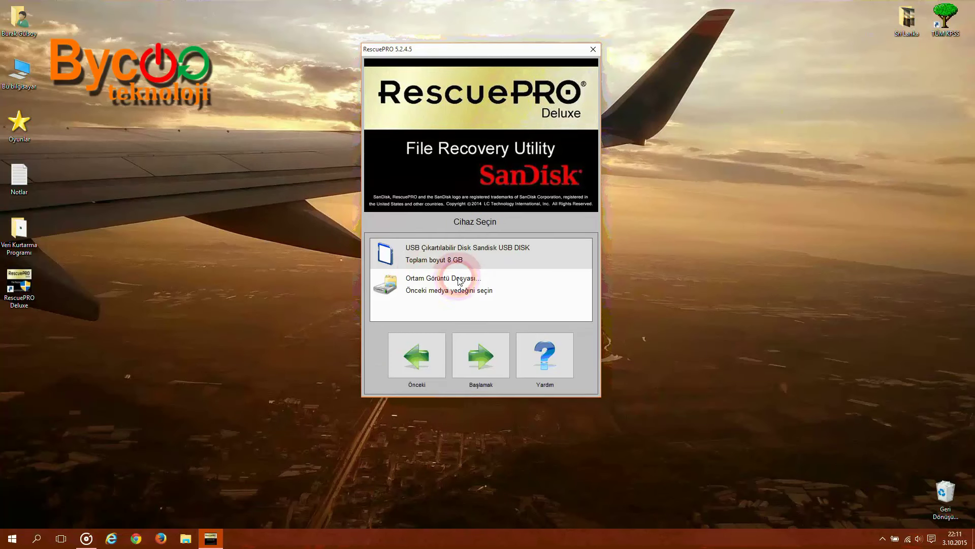
click(443, 254)
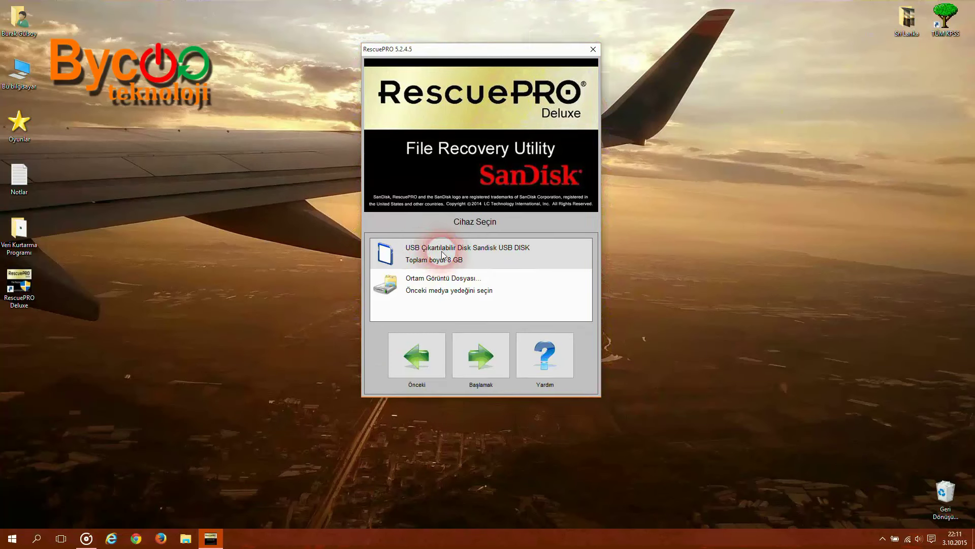
Start the recovery scan on the Sandisk USB DISK and let it run to completion
click(510, 262)
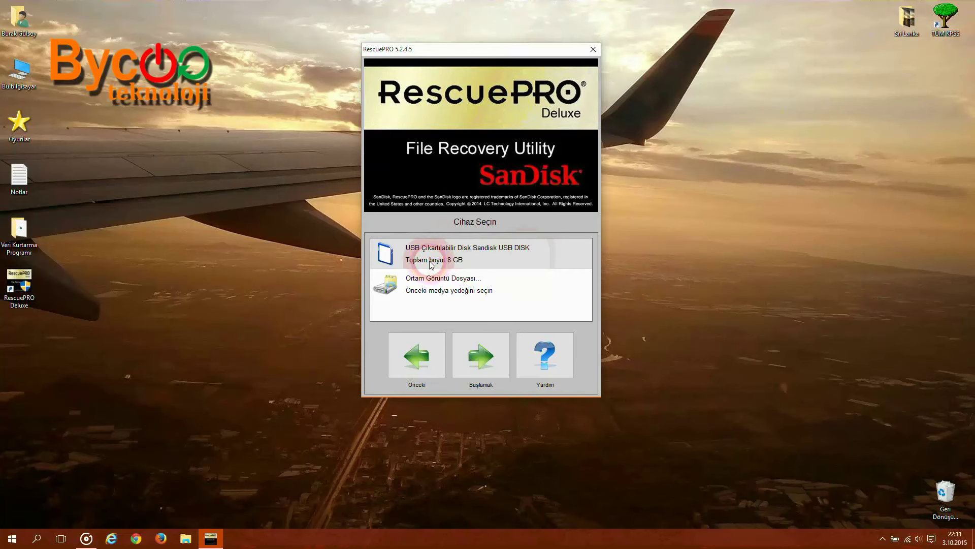
click(464, 254)
click(487, 360)
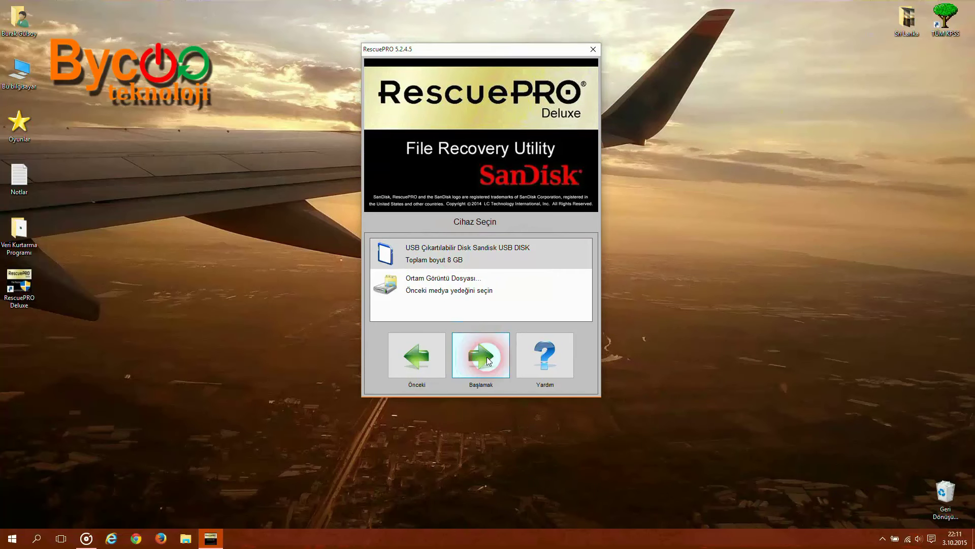
click(474, 206)
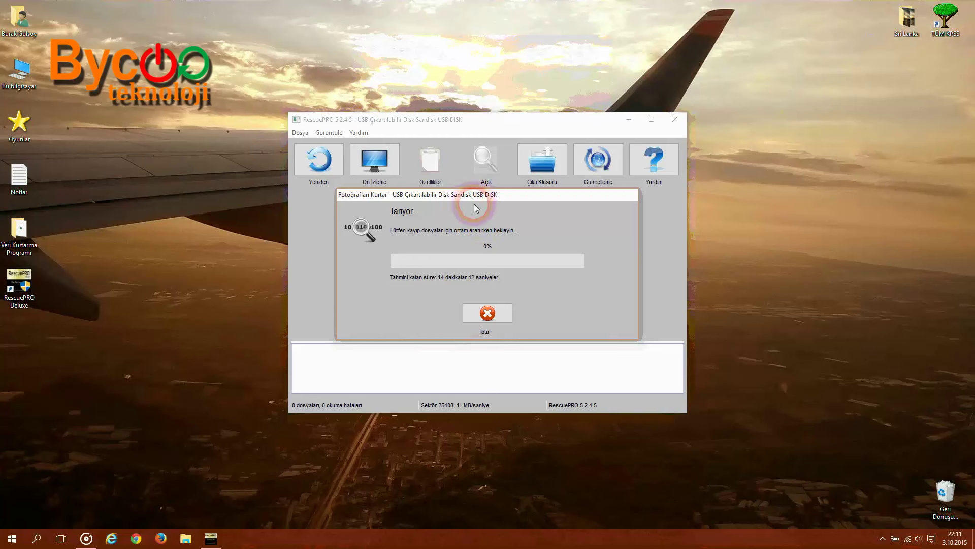
click(470, 204)
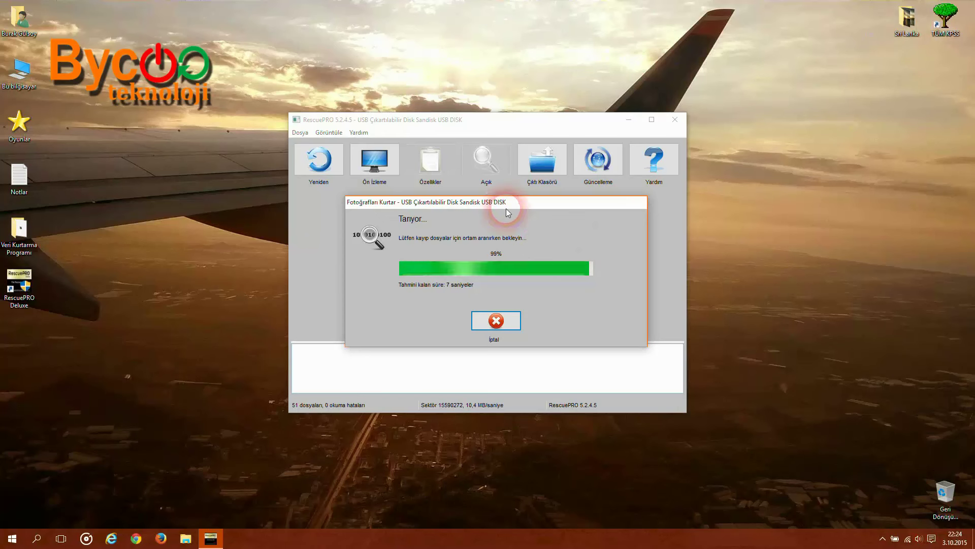
drag(506, 206, 501, 203)
click(592, 285)
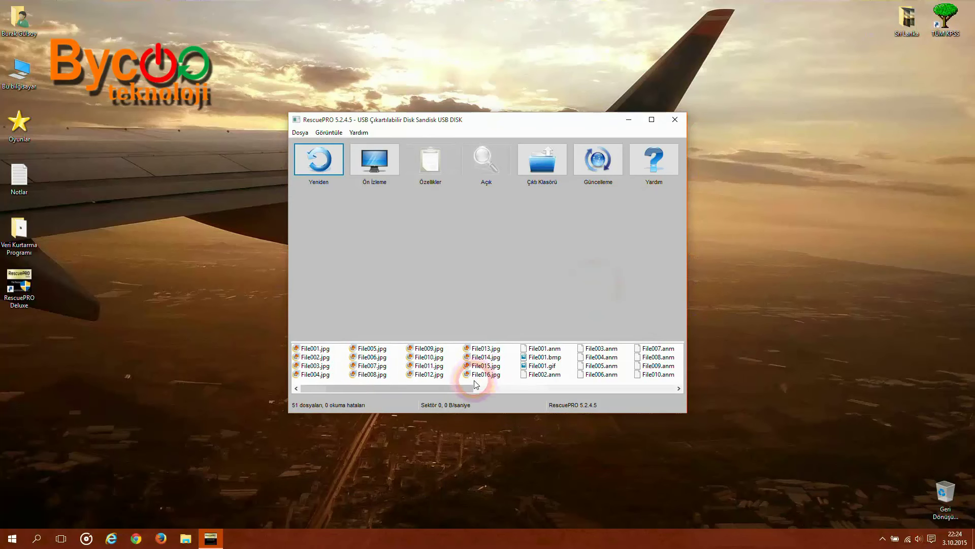
Preview the recovered images File001.jpg, File002.jpg, File004.jpg and File006.jpg in the results list
drag(476, 385, 451, 382)
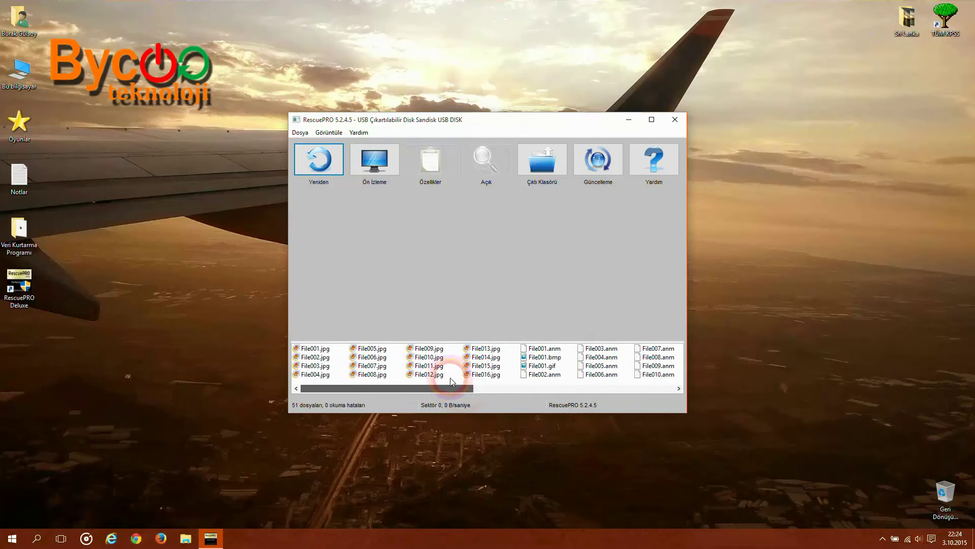
click(315, 348)
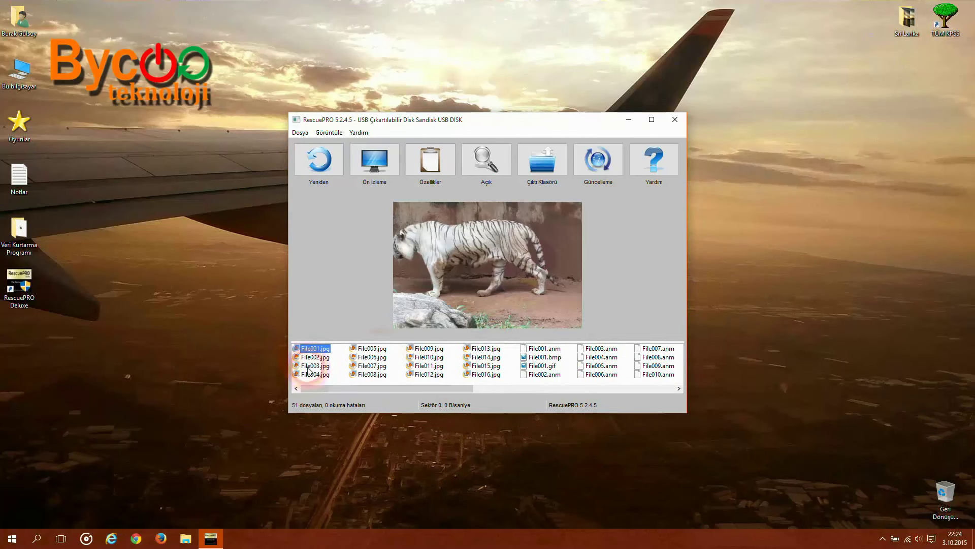
key(Down)
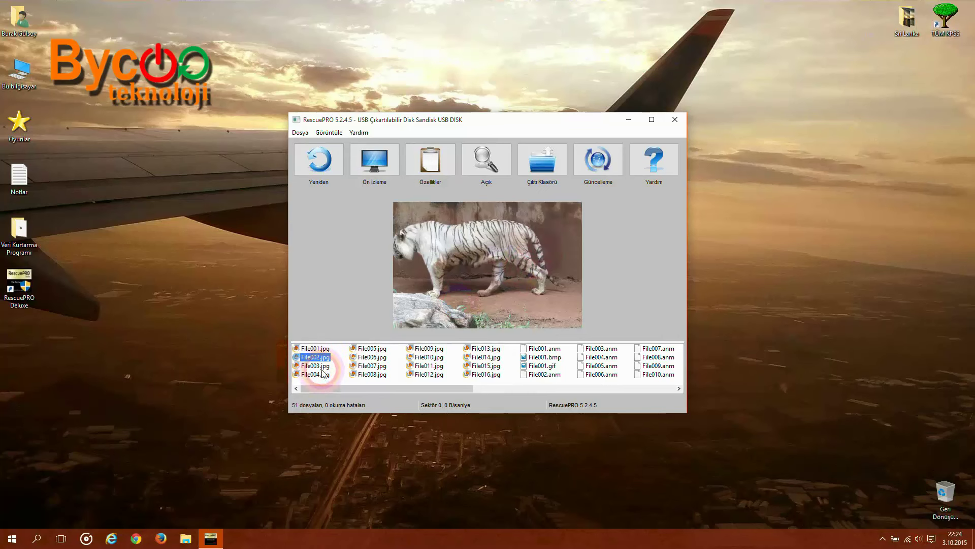
click(322, 373)
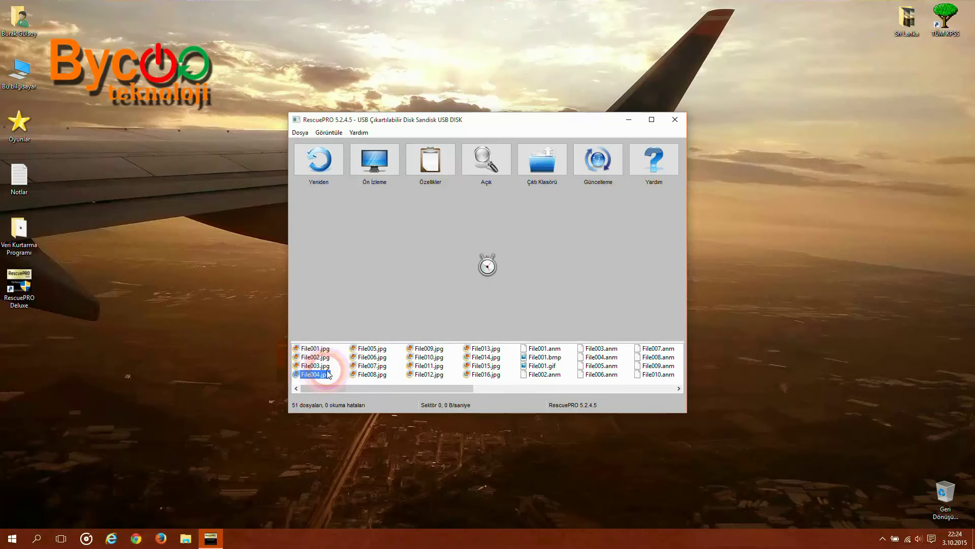
click(374, 357)
click(514, 262)
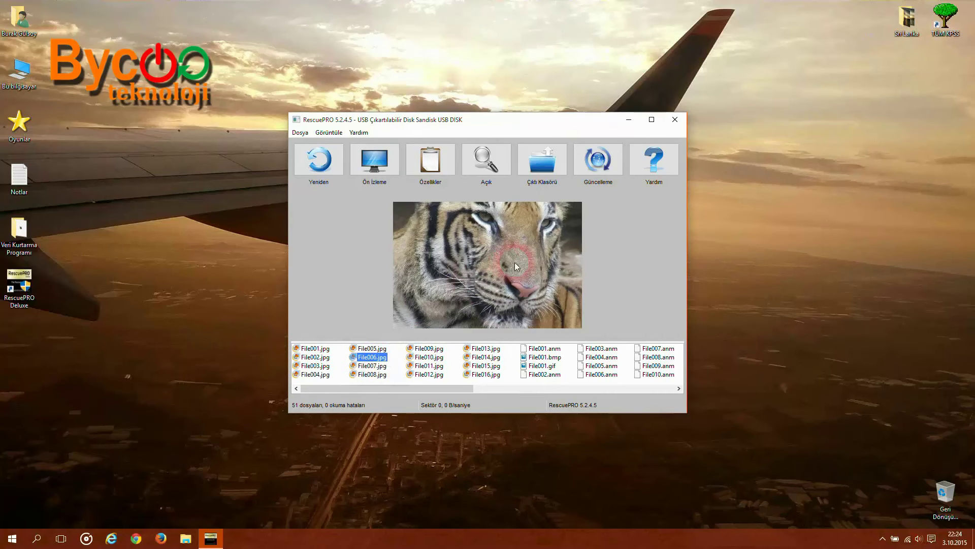
Open the recovery output folder and page through its photos in the photo viewer, starting from the JPEG File001
click(550, 163)
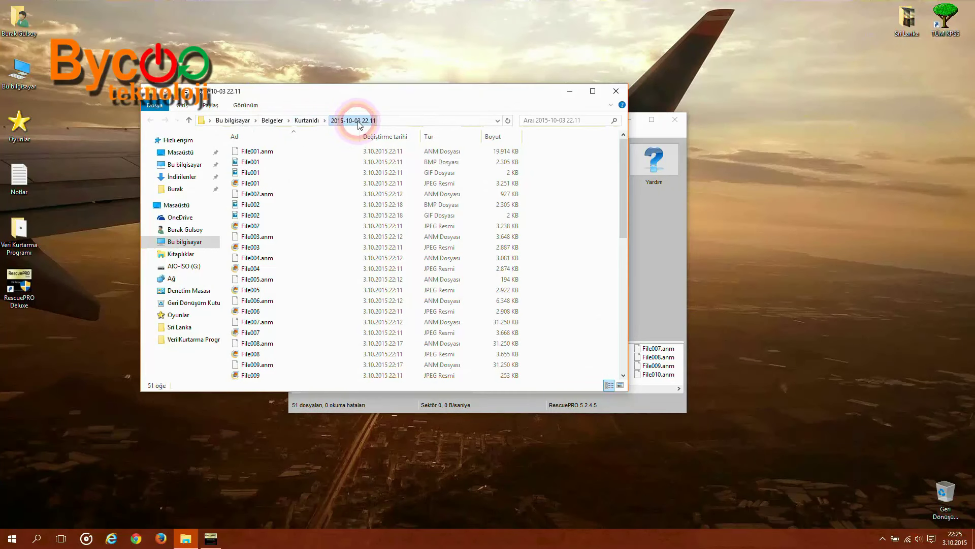
double_click(268, 186)
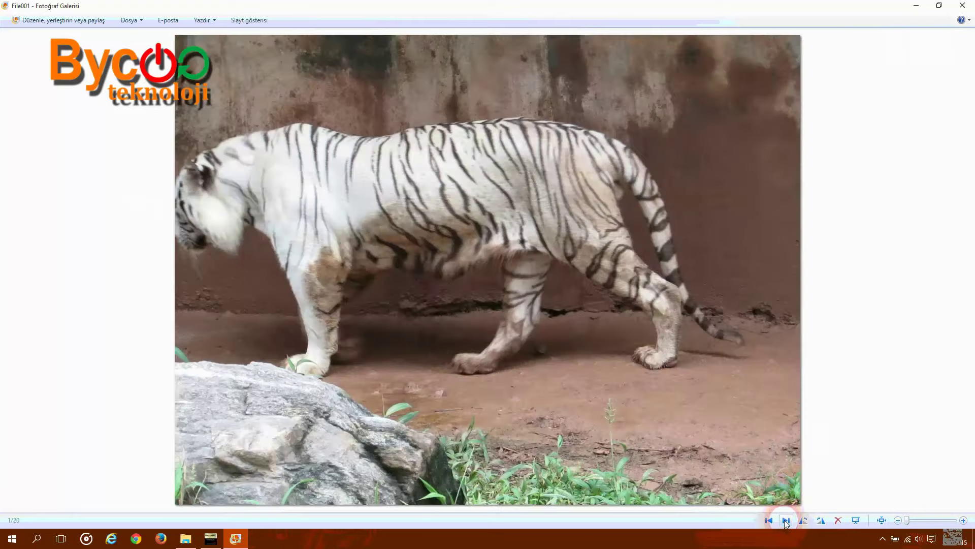
click(785, 520)
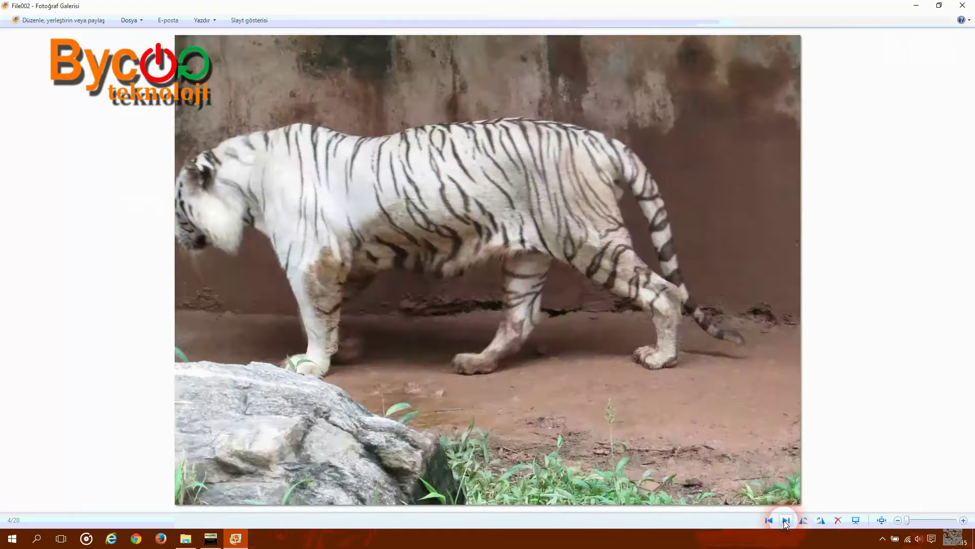
click(786, 520)
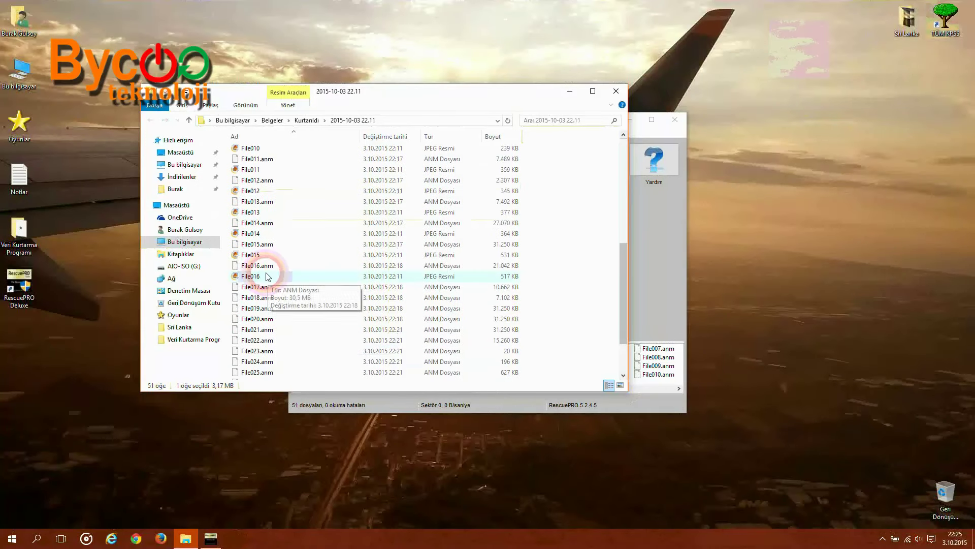
Try to open File013.anm, dismiss the app chooser, and view the JPEG File014 at full size
scroll(259, 254, up, 2)
click(251, 204)
double_click(250, 203)
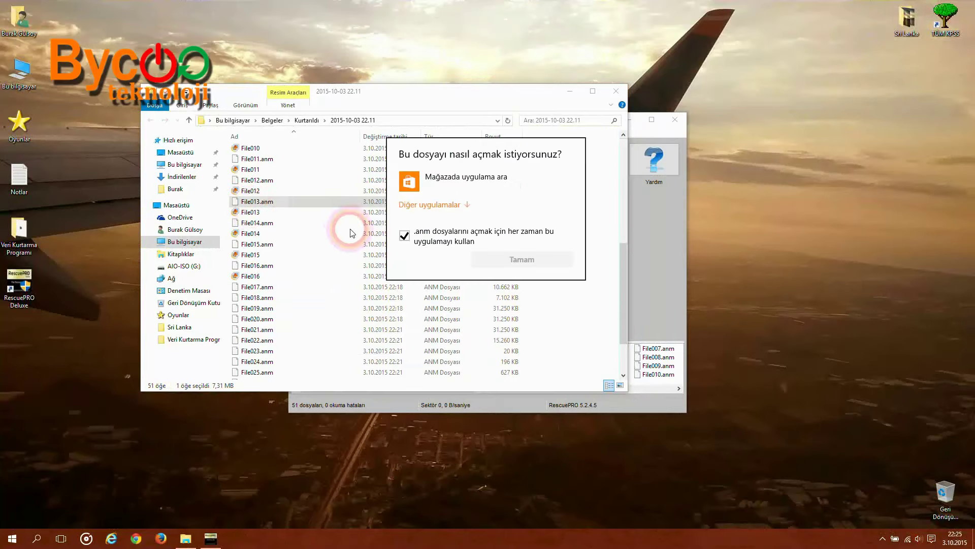
click(504, 252)
double_click(278, 235)
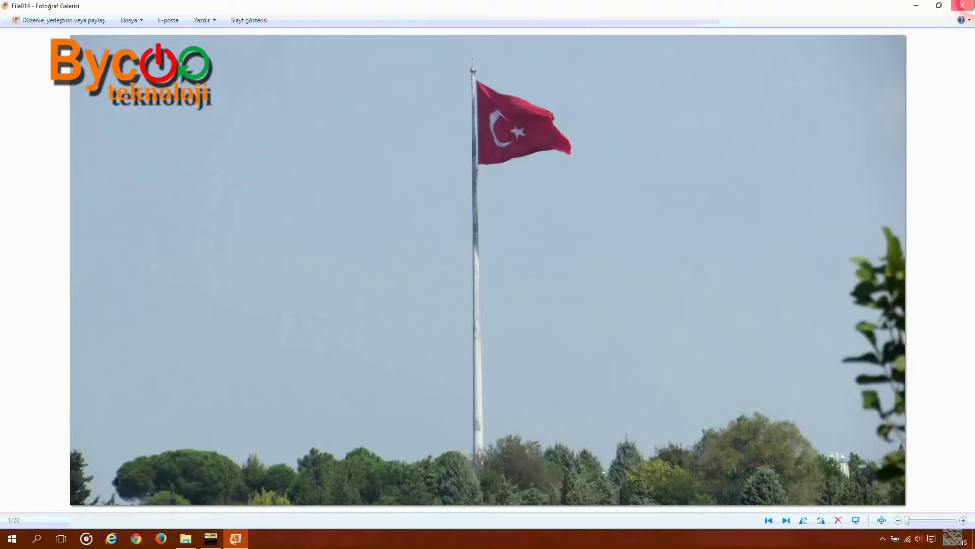
click(962, 5)
View the recovered JPEG photos File001, File002 and File003 one by one, closing the viewer after each
scroll(322, 174, up, 8)
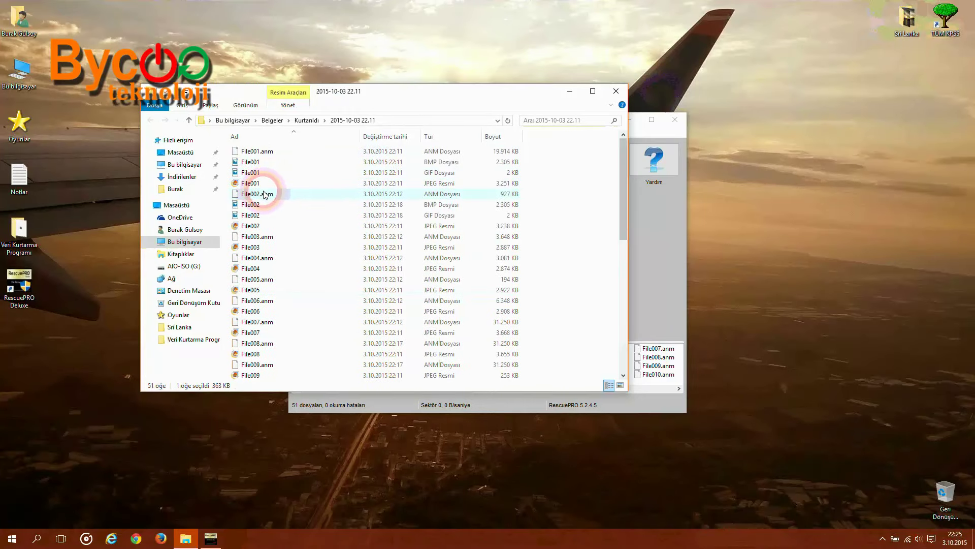
double_click(264, 194)
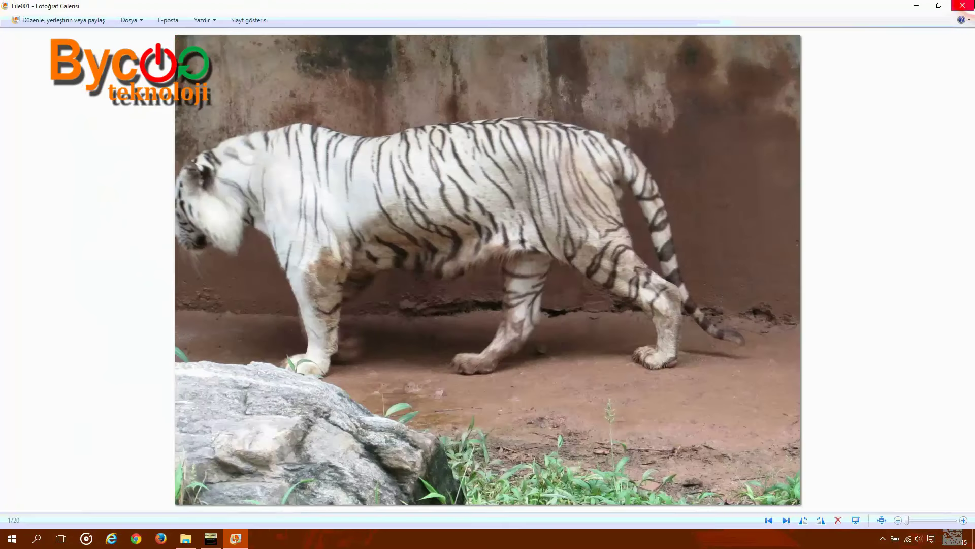
click(963, 6)
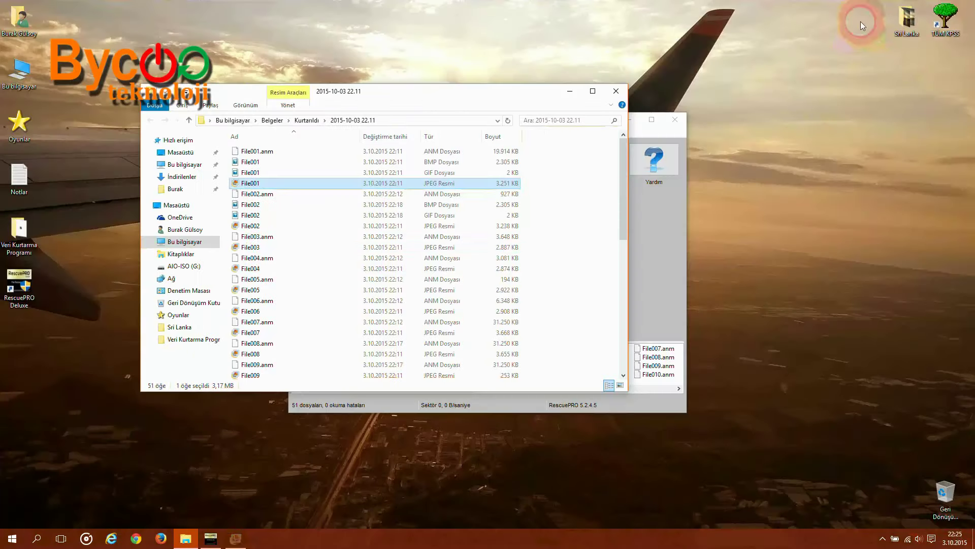
double_click(261, 228)
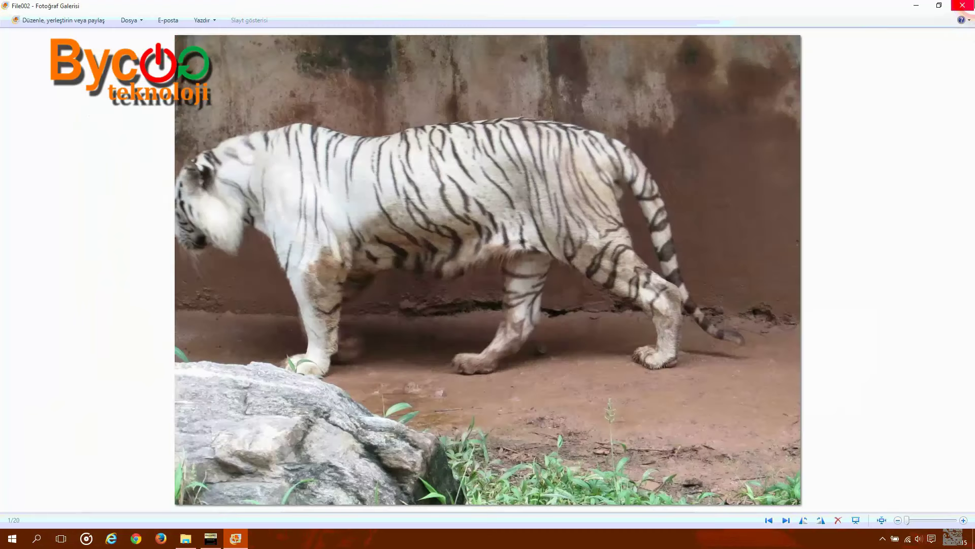
click(962, 5)
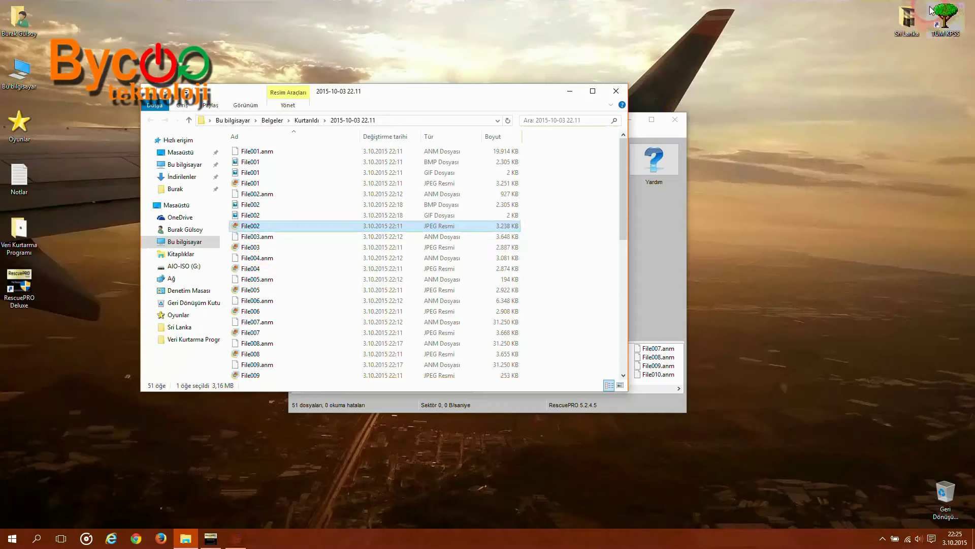
double_click(272, 247)
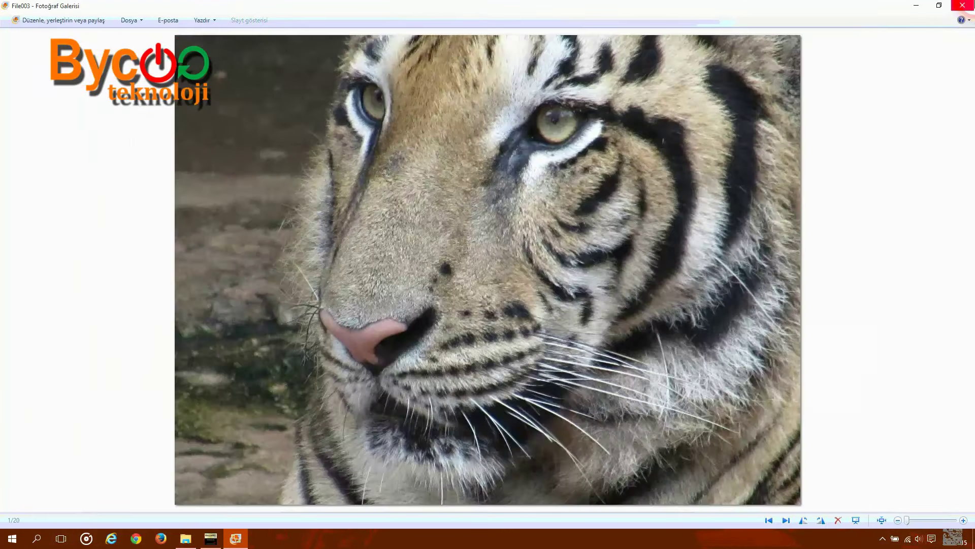
click(963, 5)
View the recovered JPEG photos File004, File005 and File007 one by one and close the output folder
double_click(262, 277)
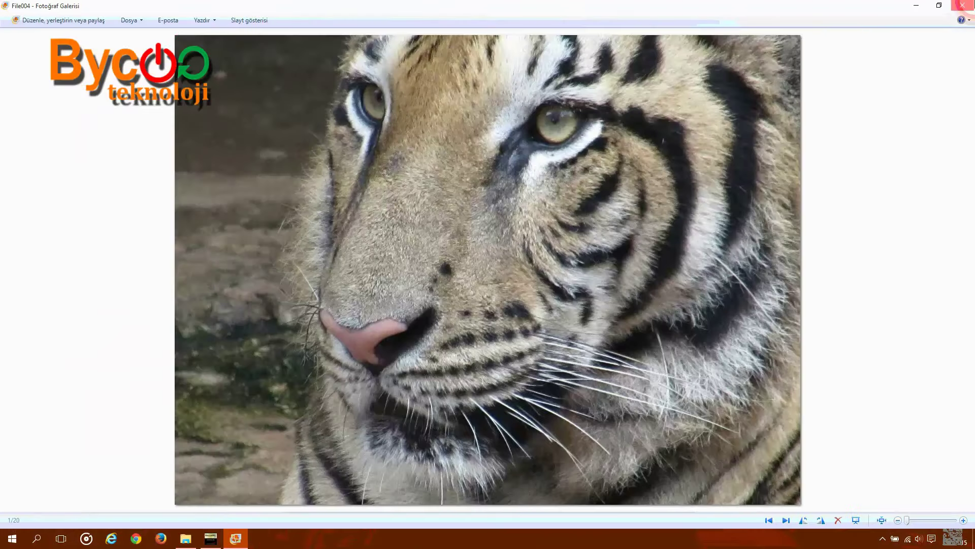
click(962, 5)
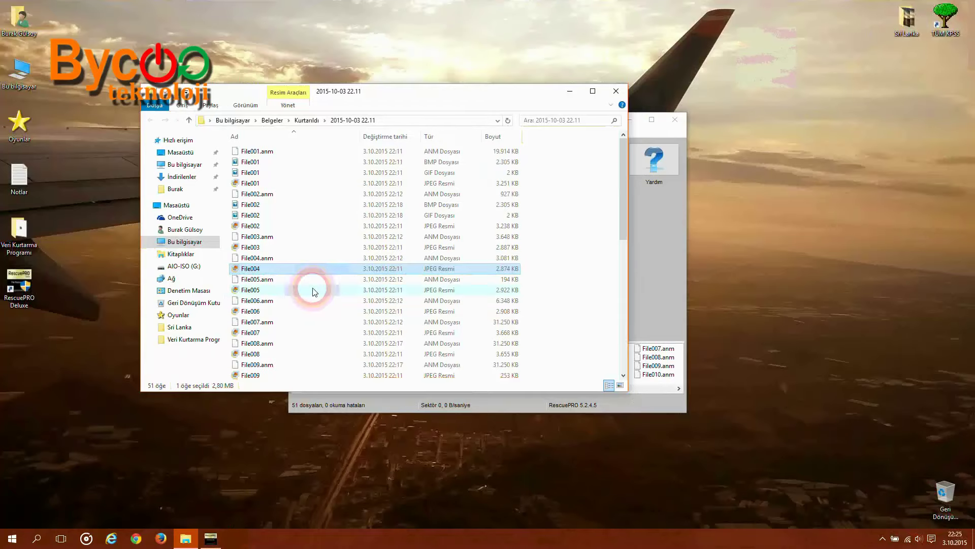
double_click(312, 290)
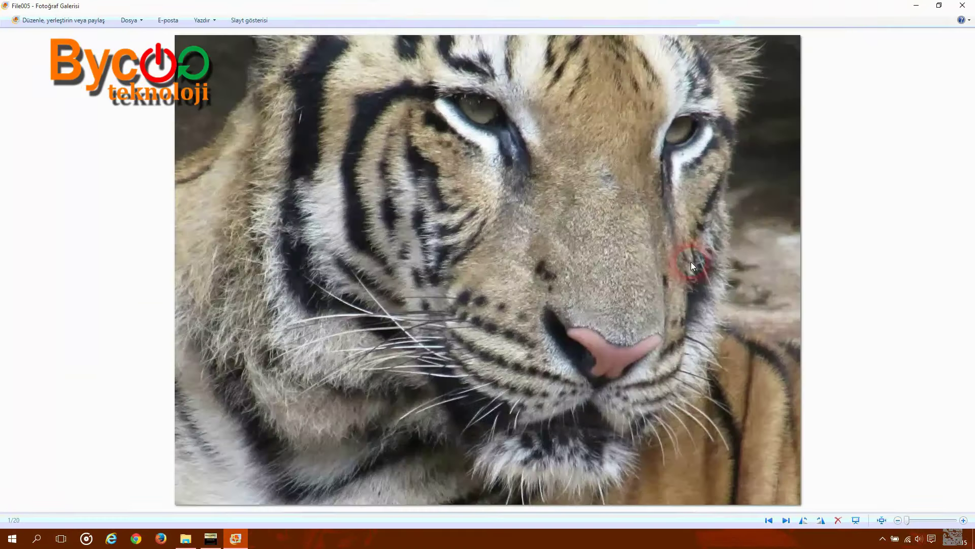
key(Escape)
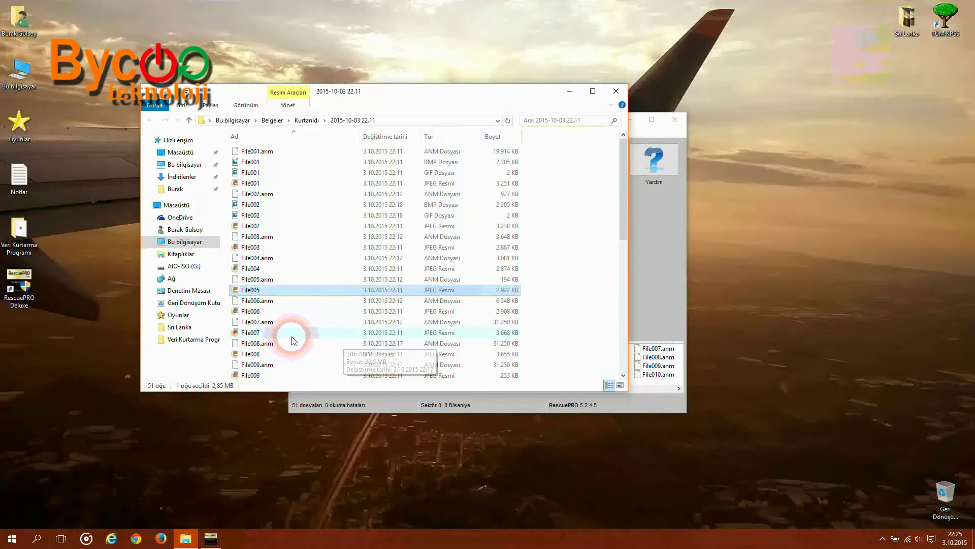
double_click(290, 332)
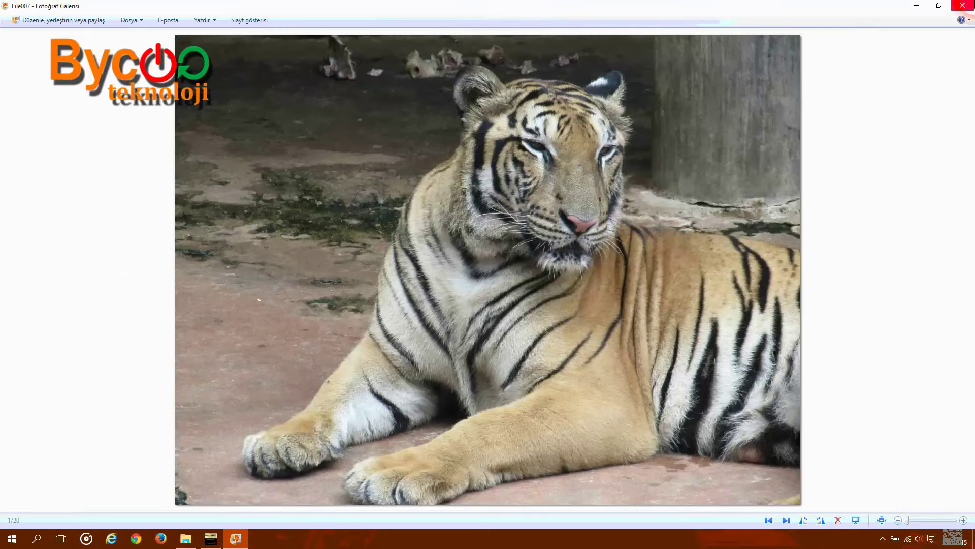
click(963, 5)
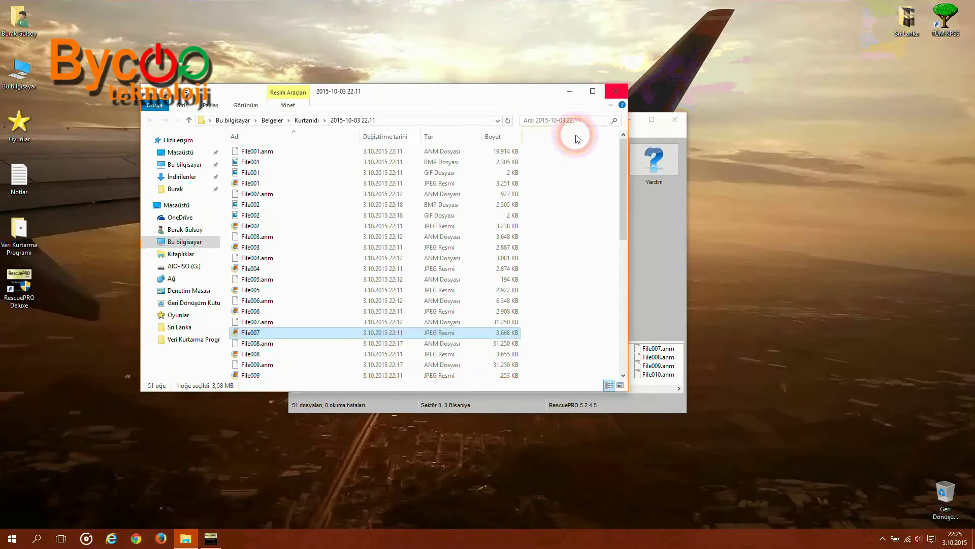
click(617, 92)
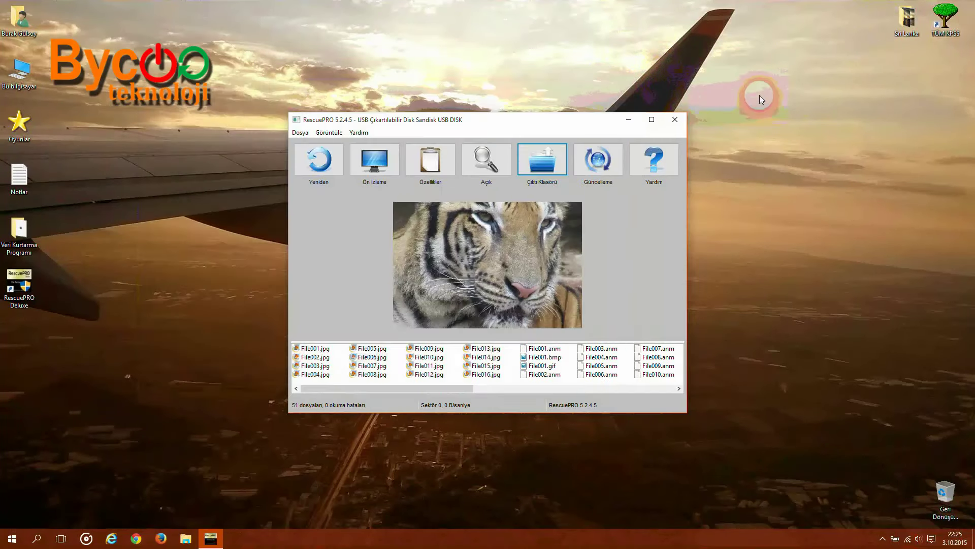